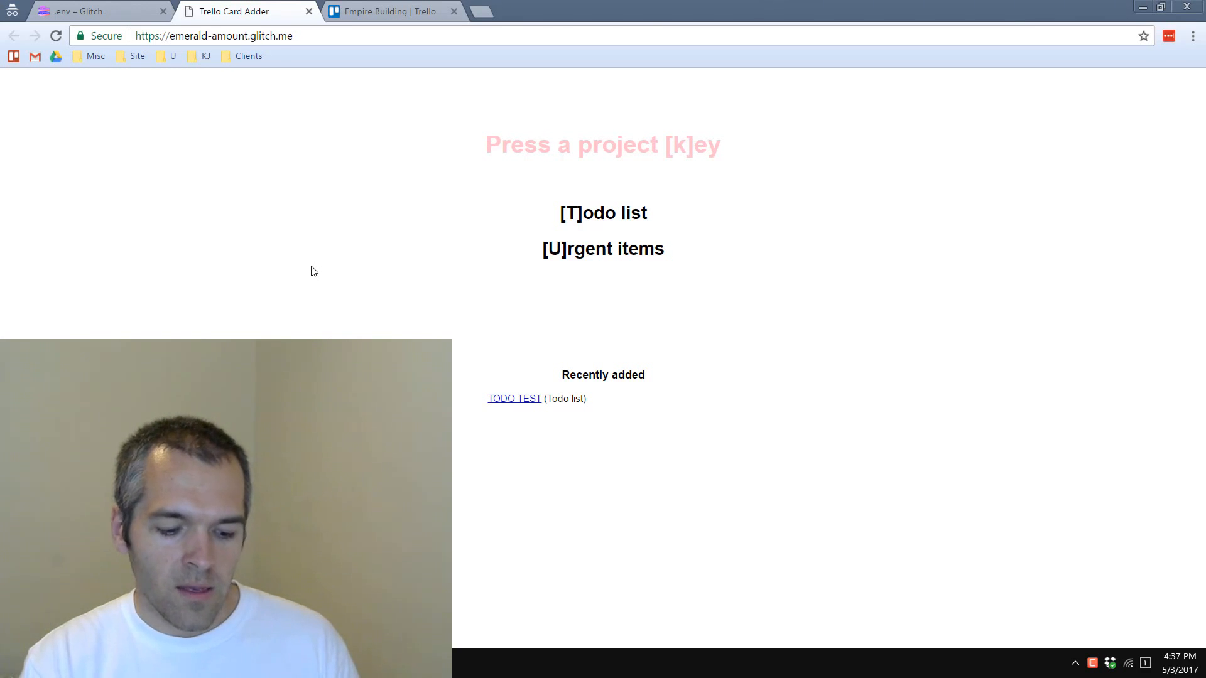
Add a card titled "Remember to buy milk" to the Todo list and submit it
{"action": "double_click", "coordinate": [571, 212]}
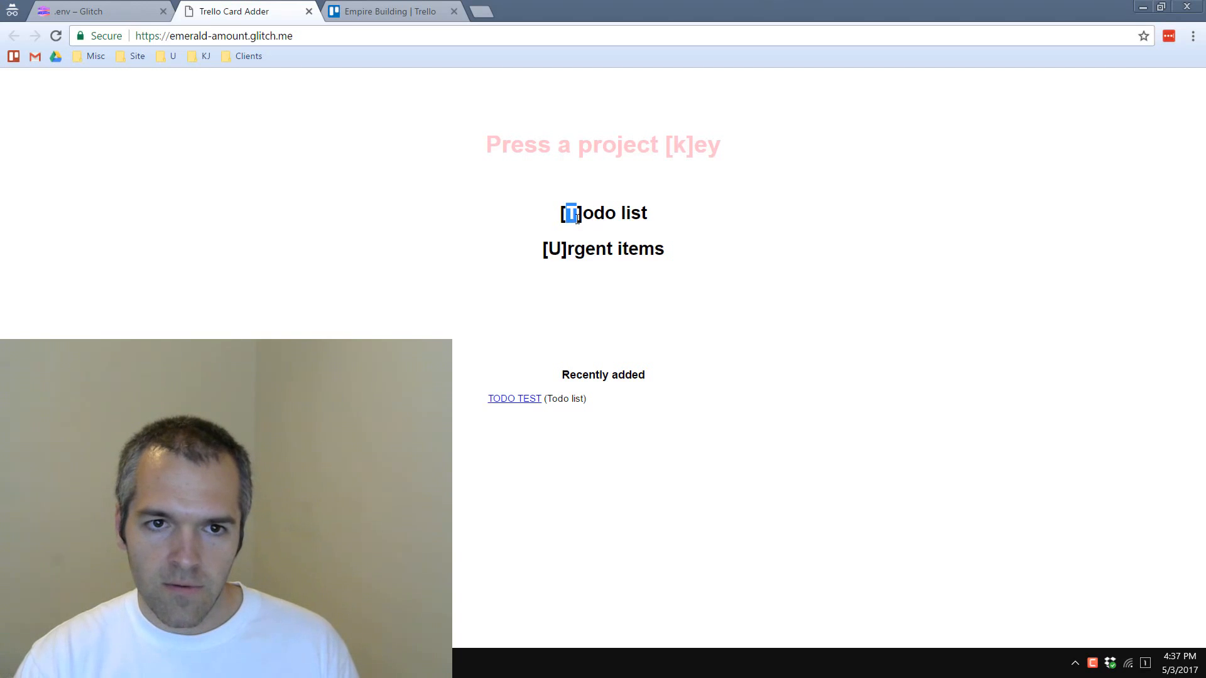
{"action": "left_click", "coordinate": [538, 205]}
{"action": "key", "text": "t"}
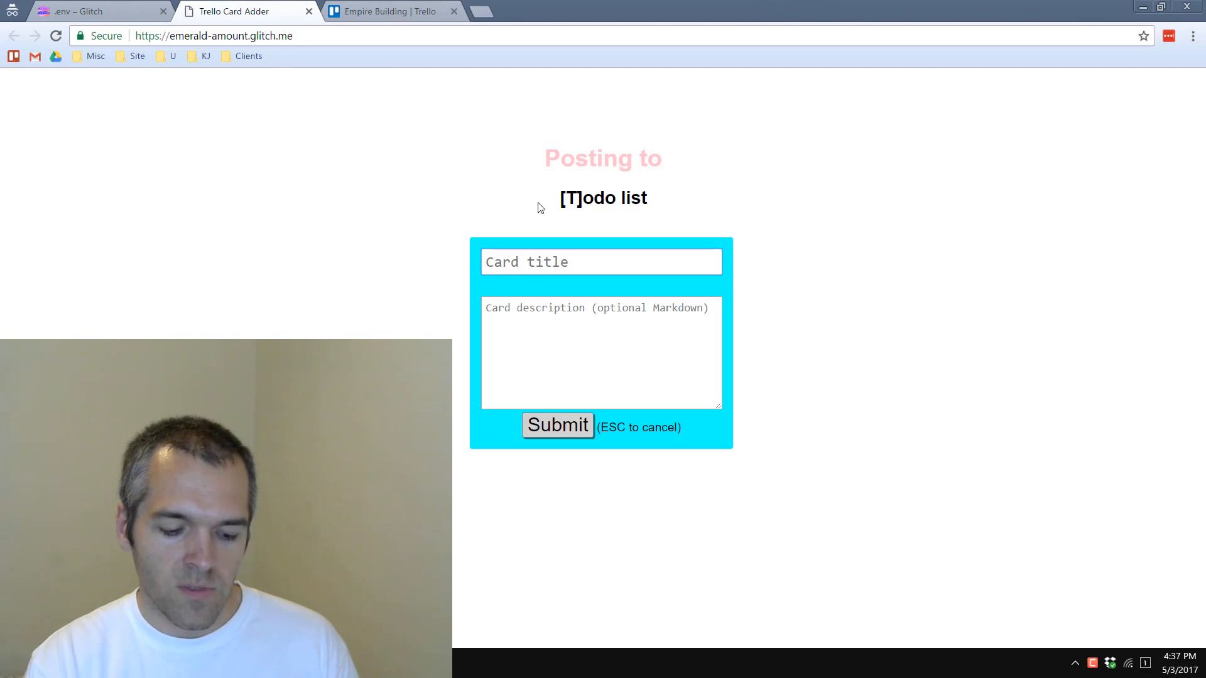
{"action": "type", "text": "Remember"}
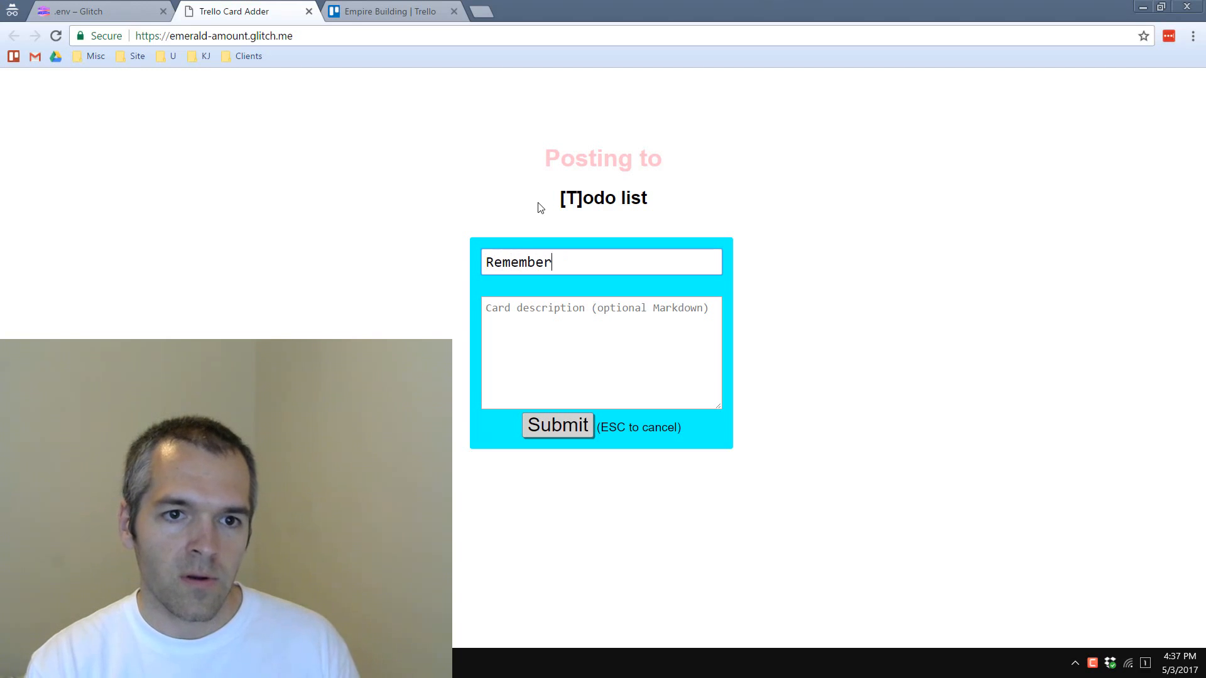
{"action": "type", "text": " to buiy milk"}
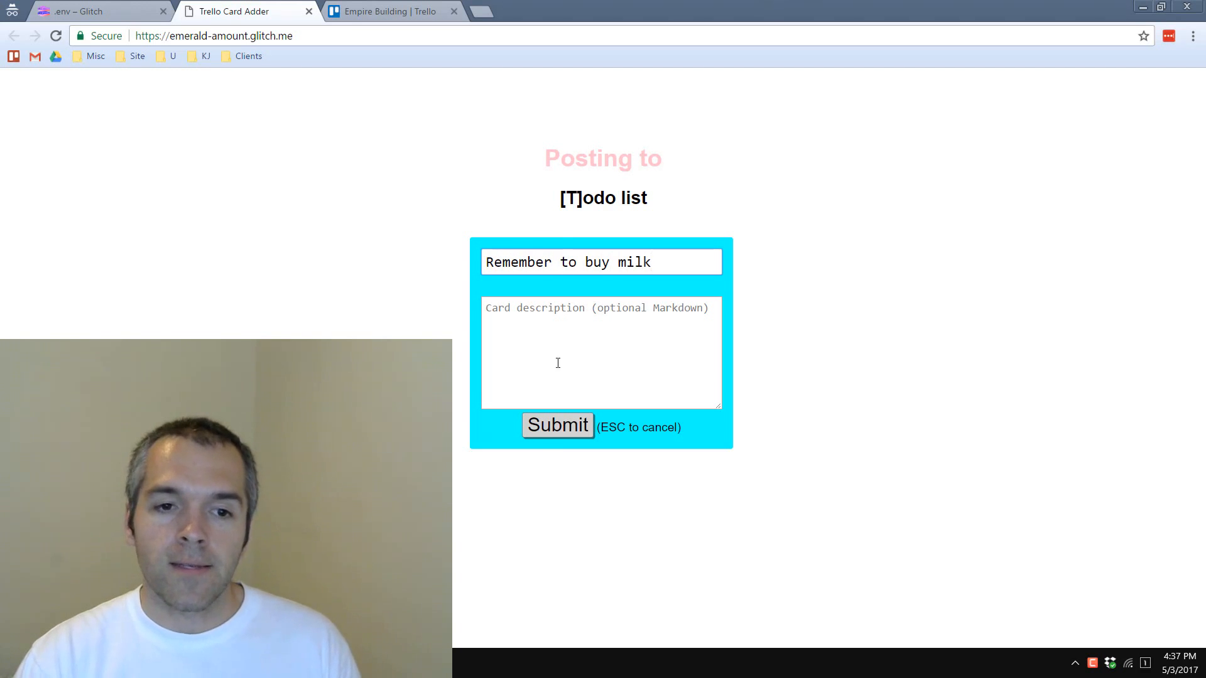
{"action": "left_click", "coordinate": [540, 429]}
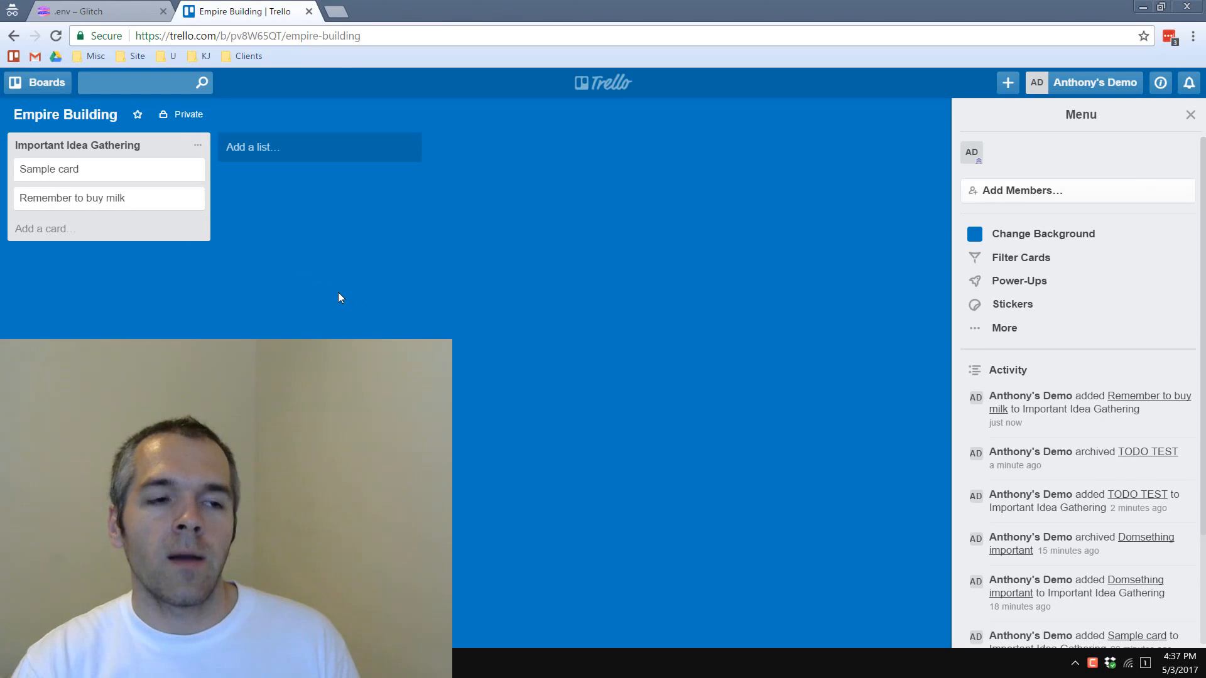
Switch from the Empire Building board to the Firefighting board in Trello
{"action": "key", "text": "b"}
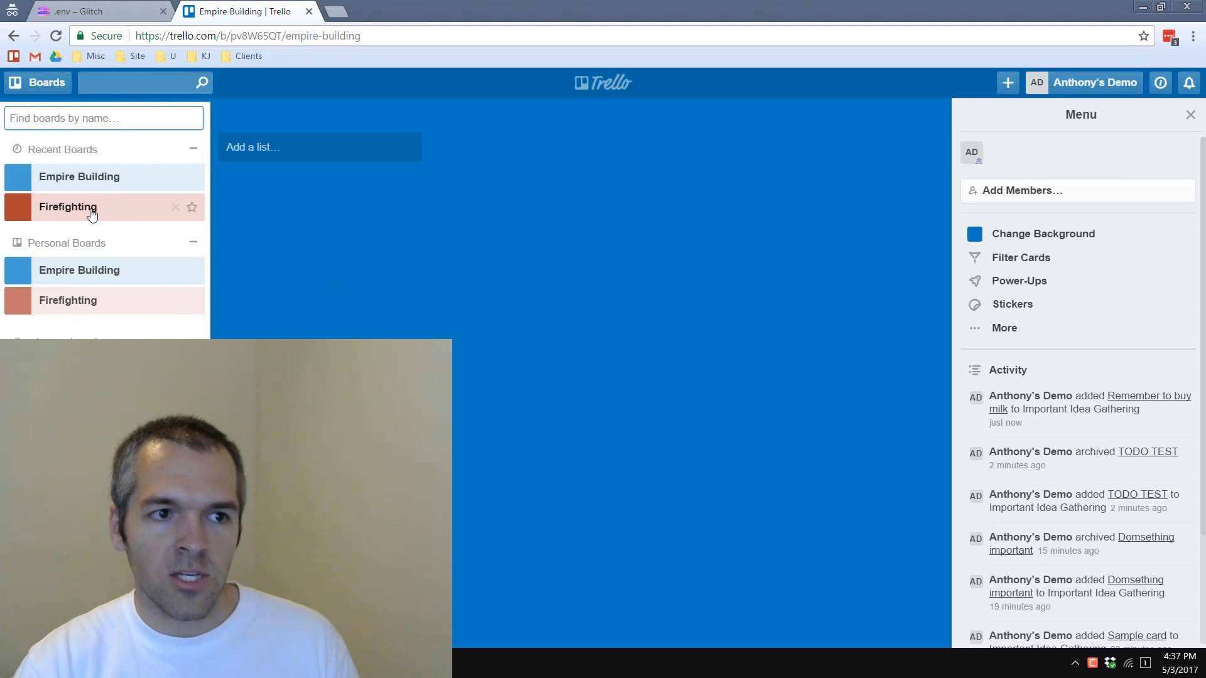
{"action": "left_click", "coordinate": [92, 215]}
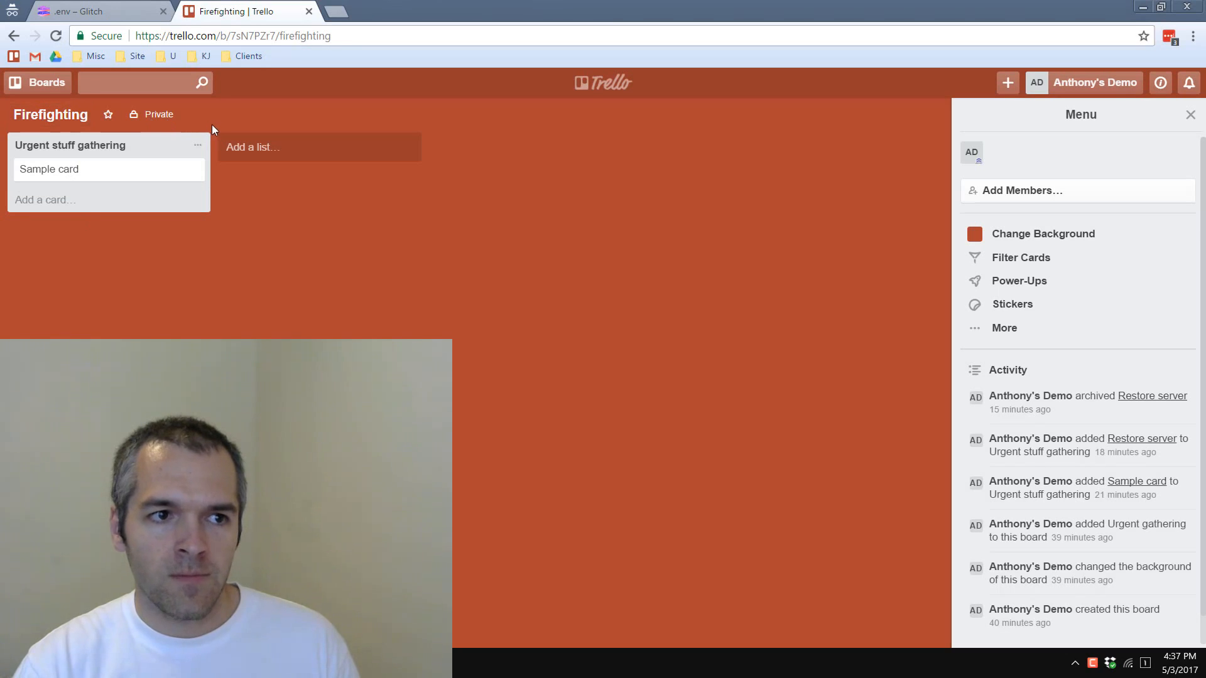
Launch the card adder app from Glitch and submit an Urgent items card "Put out the fire next door" with description "Do it now"
{"action": "left_click", "coordinate": [112, 9]}
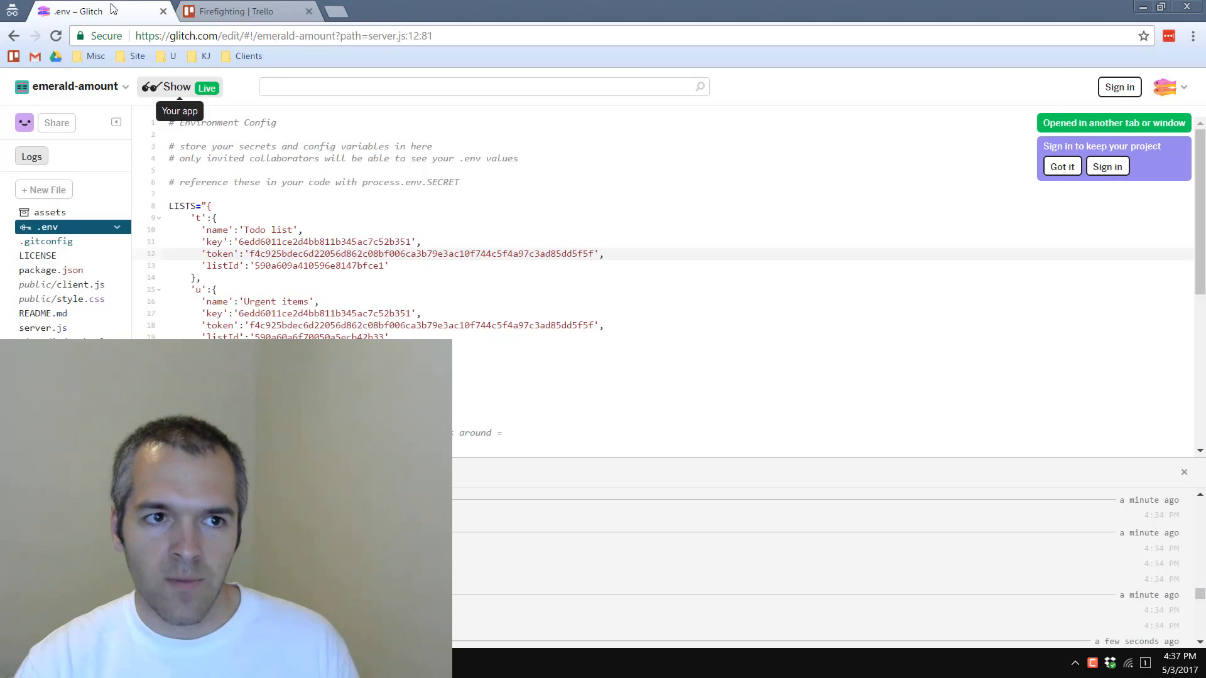
{"action": "left_click", "coordinate": [188, 91]}
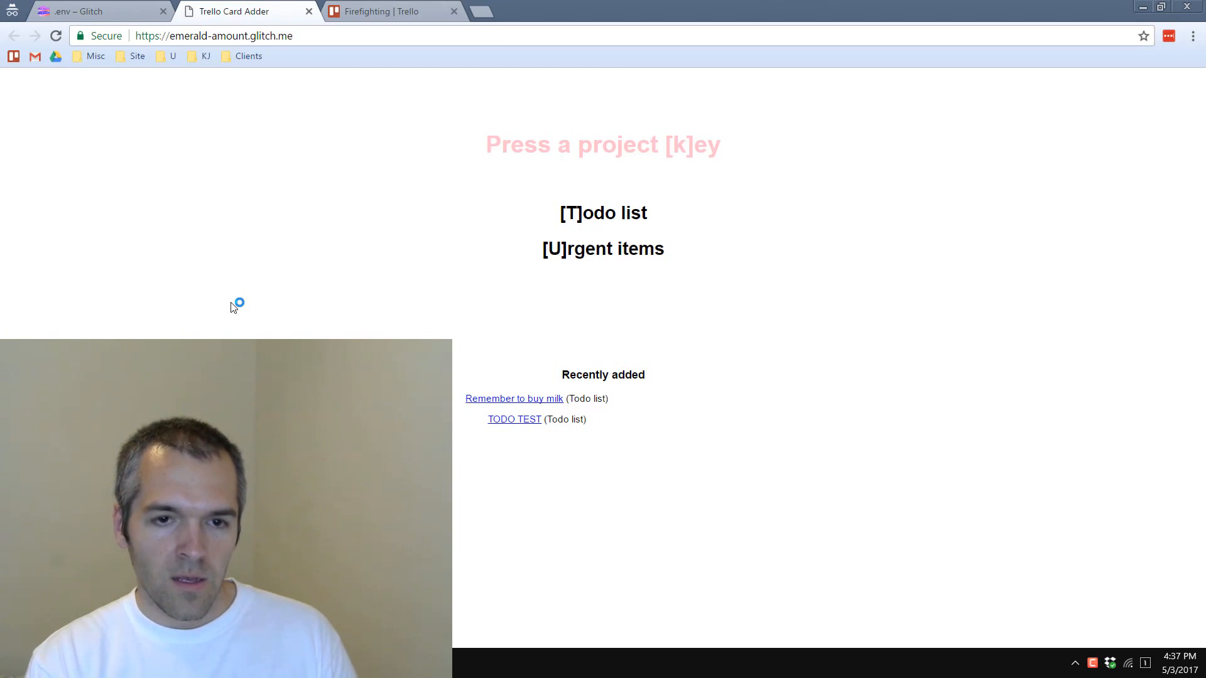
{"action": "key", "text": "u"}
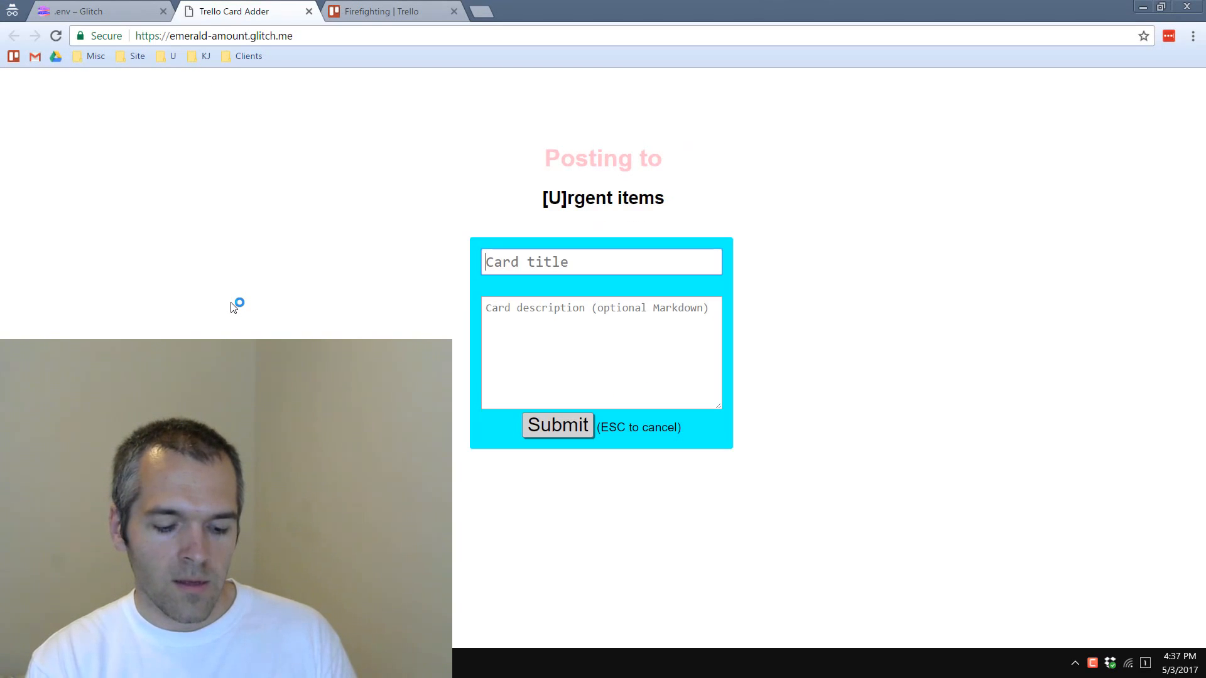
{"action": "type", "text": "Put "}
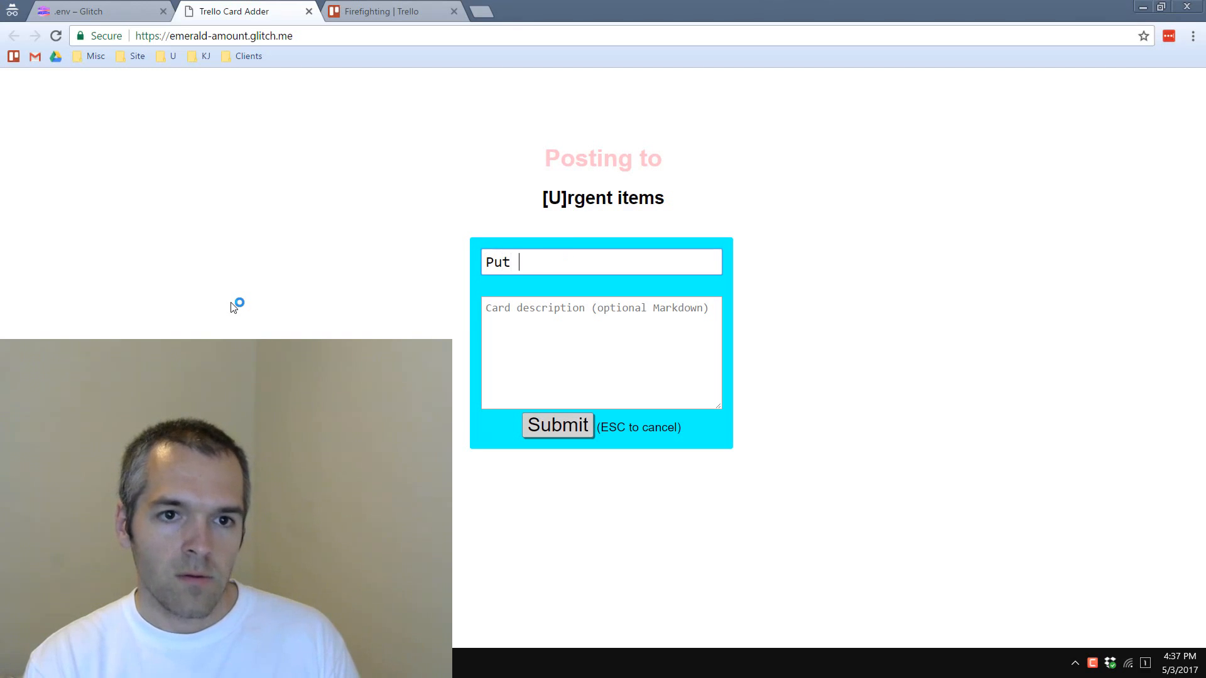
{"action": "type", "text": "out the fire next "}
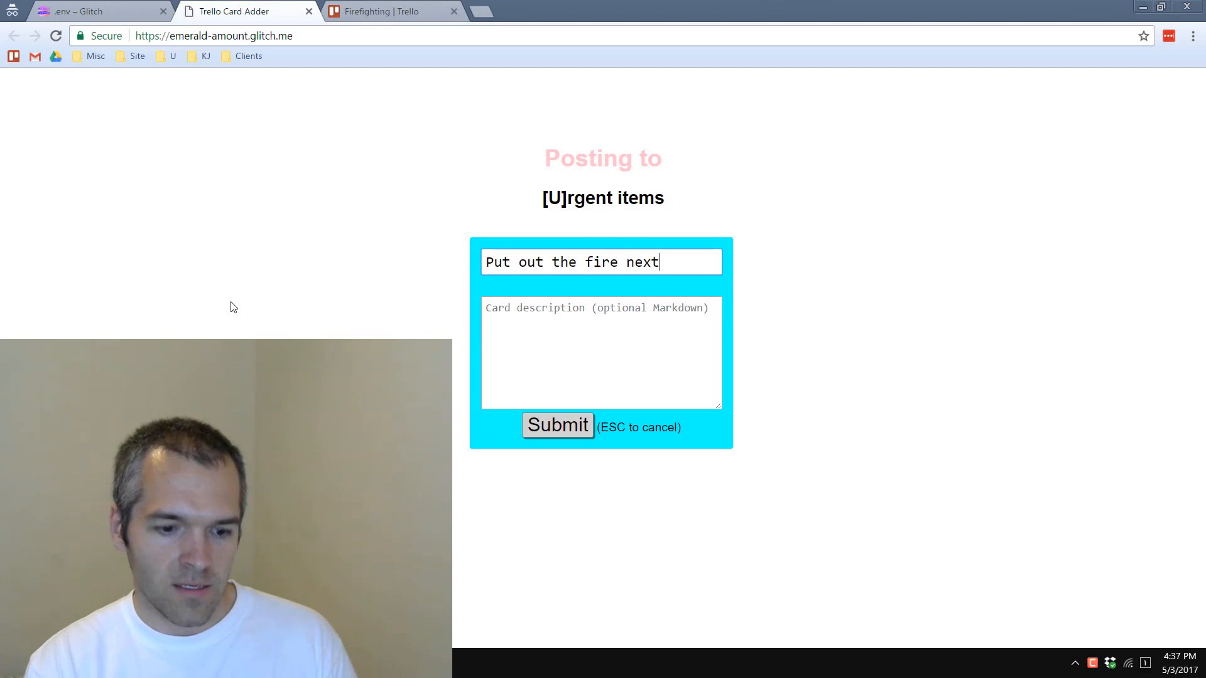
{"action": "type", "text": "door"}
{"action": "key", "text": "Tab"}
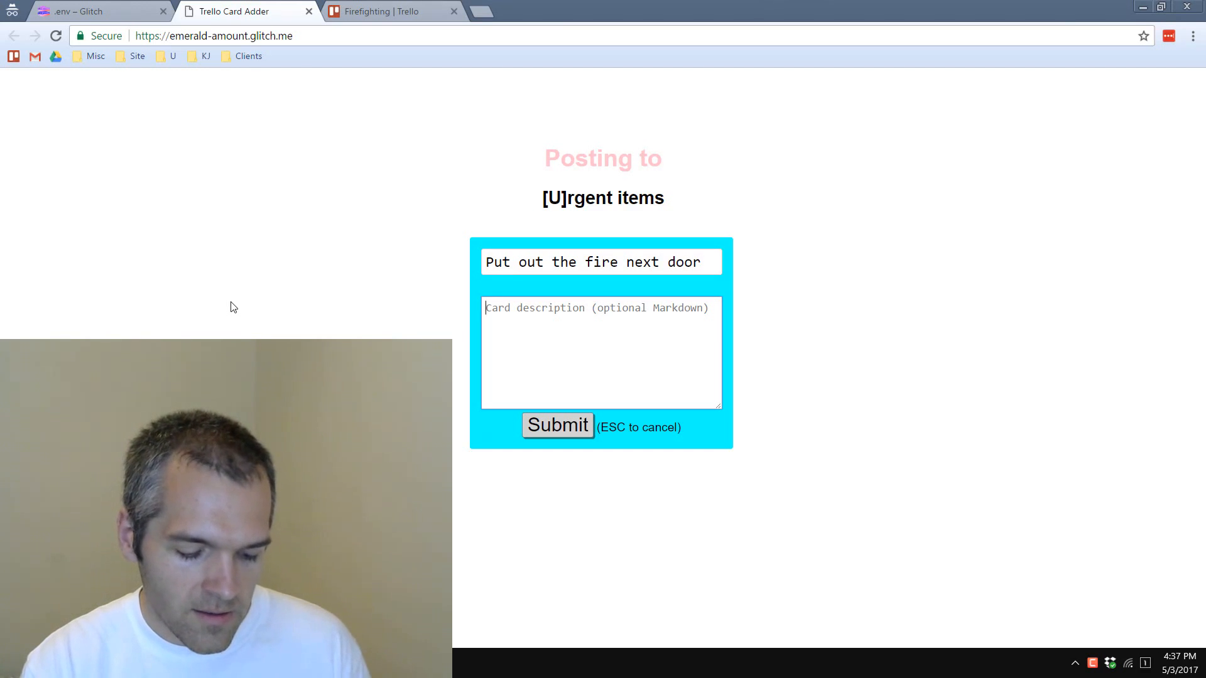
{"action": "type", "text": "Do it now"}
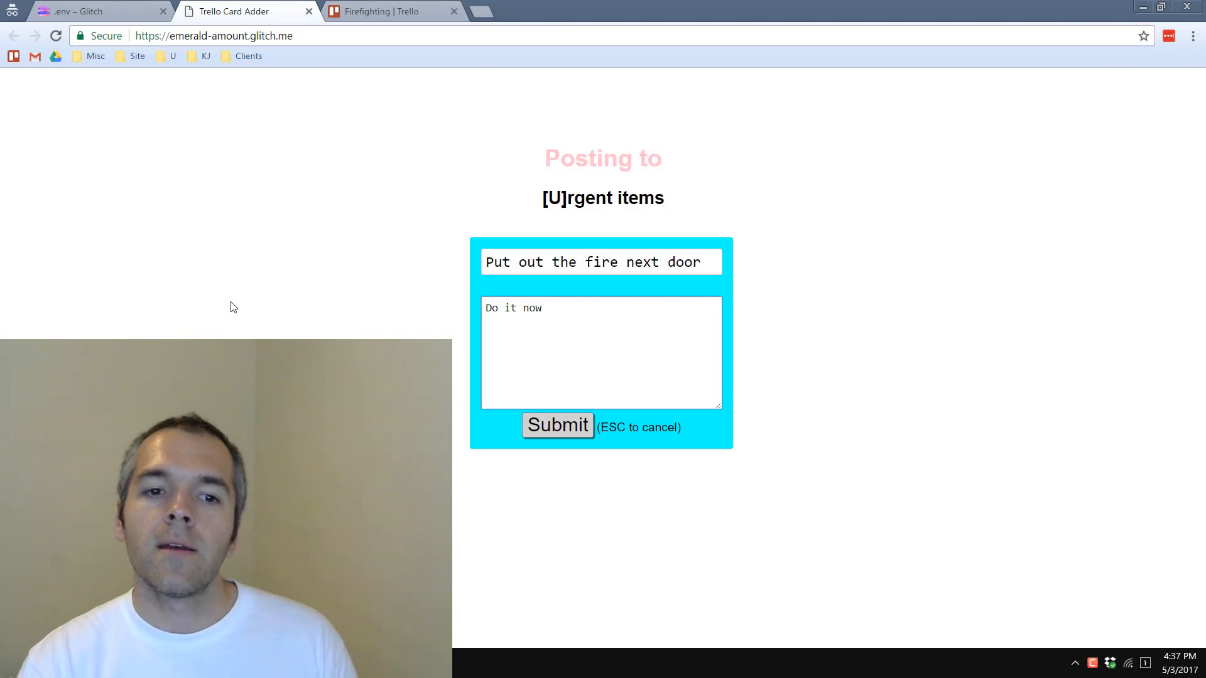
{"action": "key", "text": "Tab"}
{"action": "key", "text": "Return"}
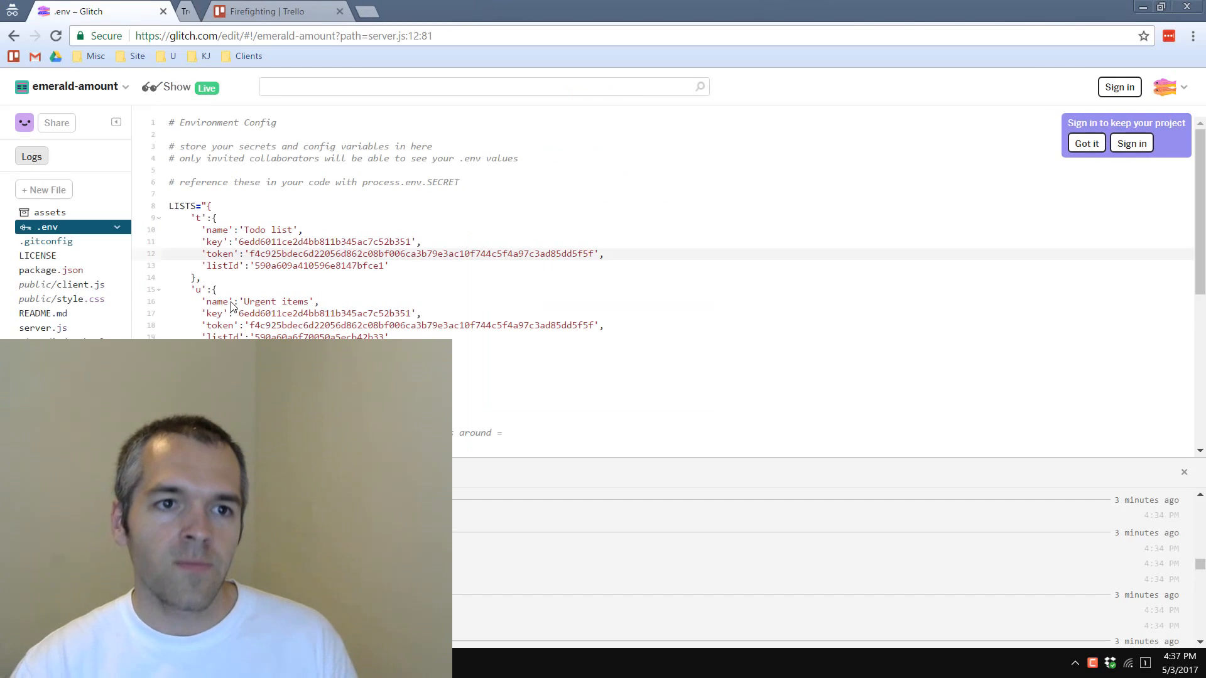
Check the "Put out the fire next door" card and its description on the Firefighting board in Trello
{"action": "left_click", "coordinate": [257, 12]}
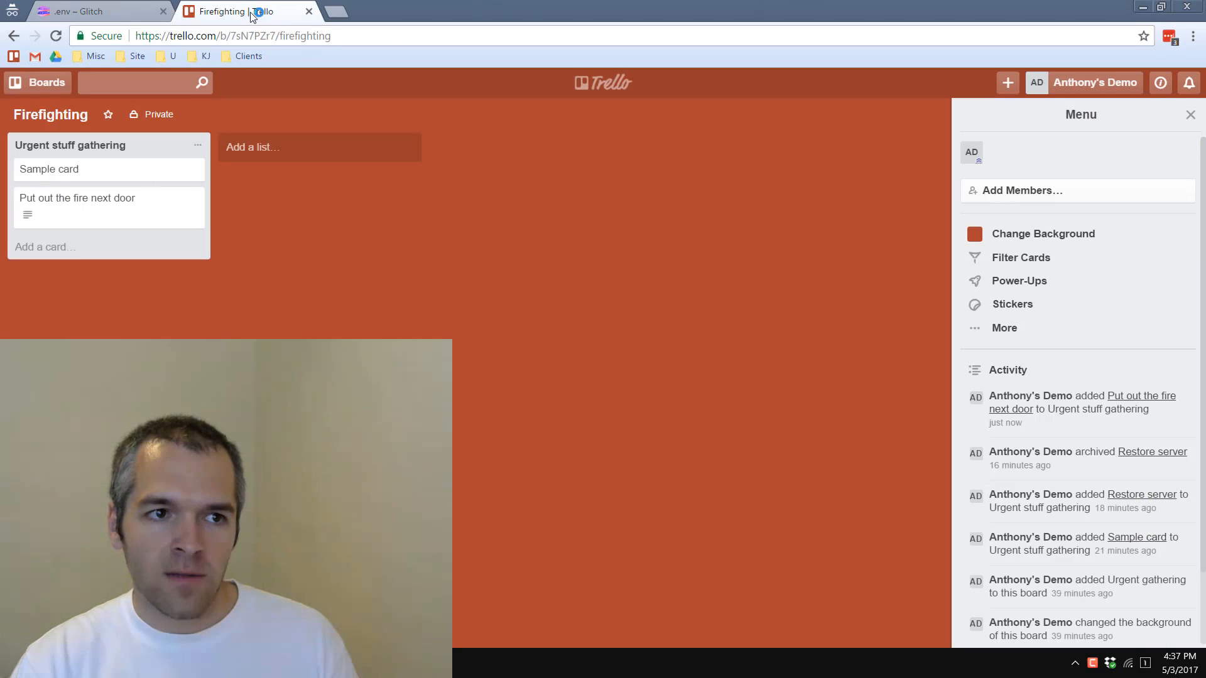
{"action": "left_click", "coordinate": [126, 221]}
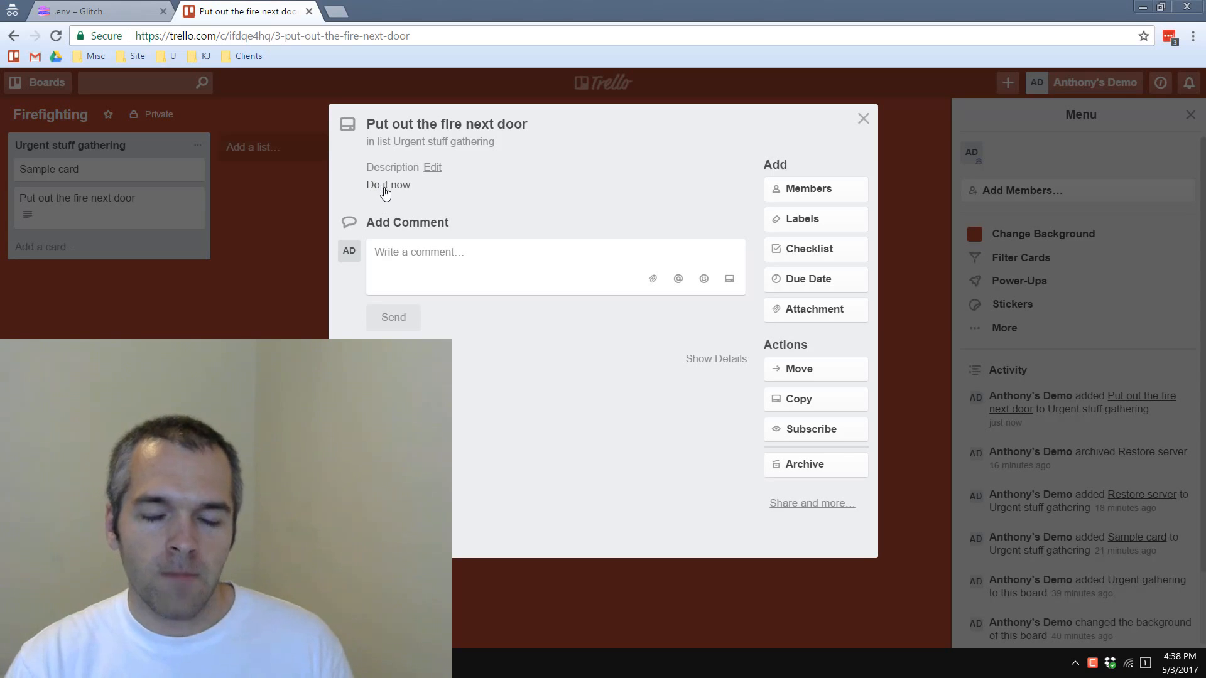
{"action": "left_click", "coordinate": [271, 287]}
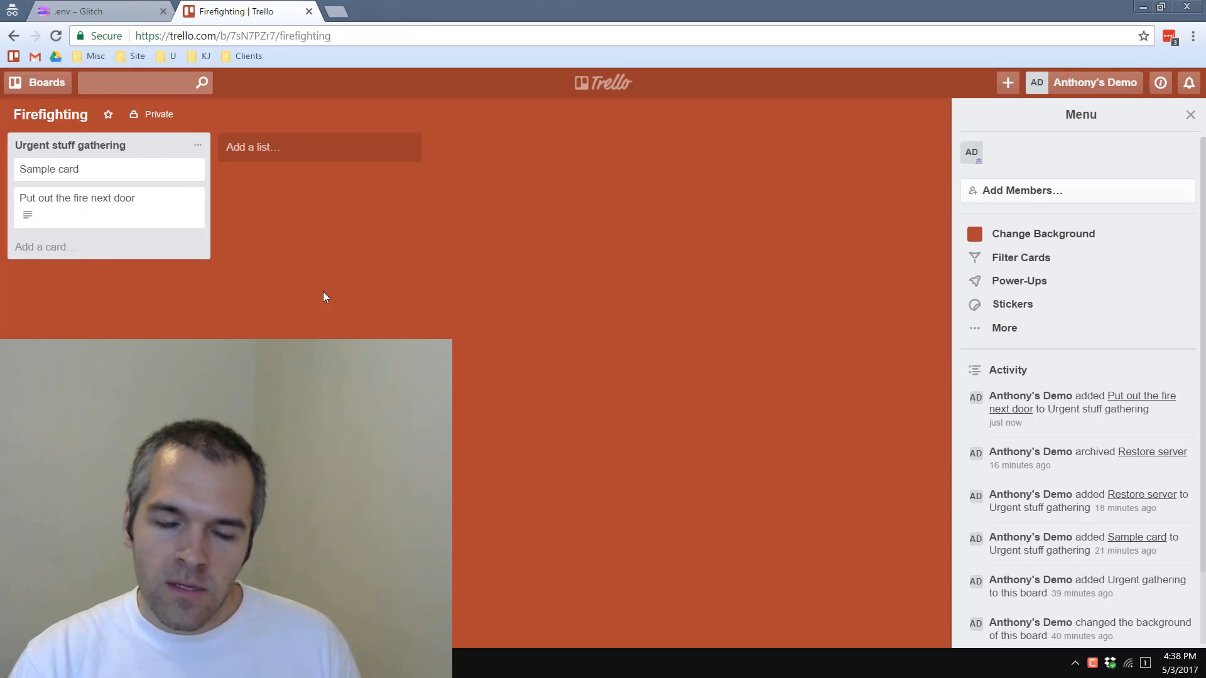
Draft a Todo list card titled "Put out fire in my house", switch the draft to Urgent items, and discard it
{"action": "key", "text": "ctrl+shift+Tab"}
{"action": "left_click", "coordinate": [179, 94]}
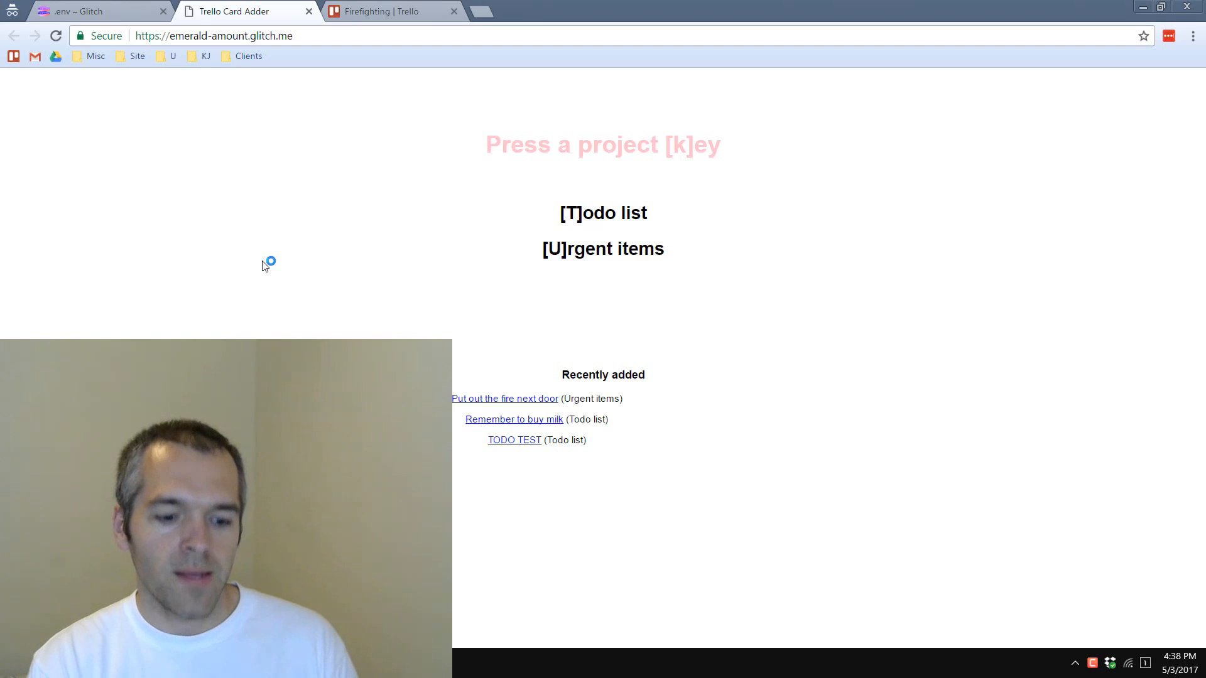
{"action": "key", "text": "t"}
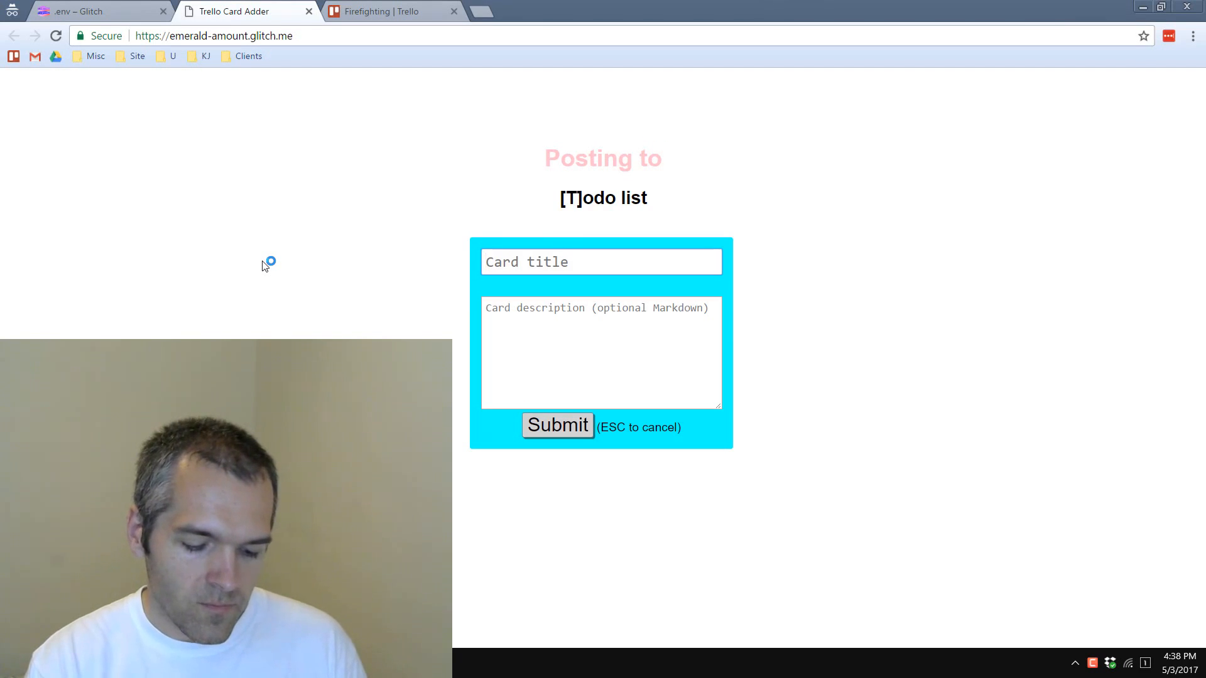
{"action": "type", "text": "Put out fire in m"}
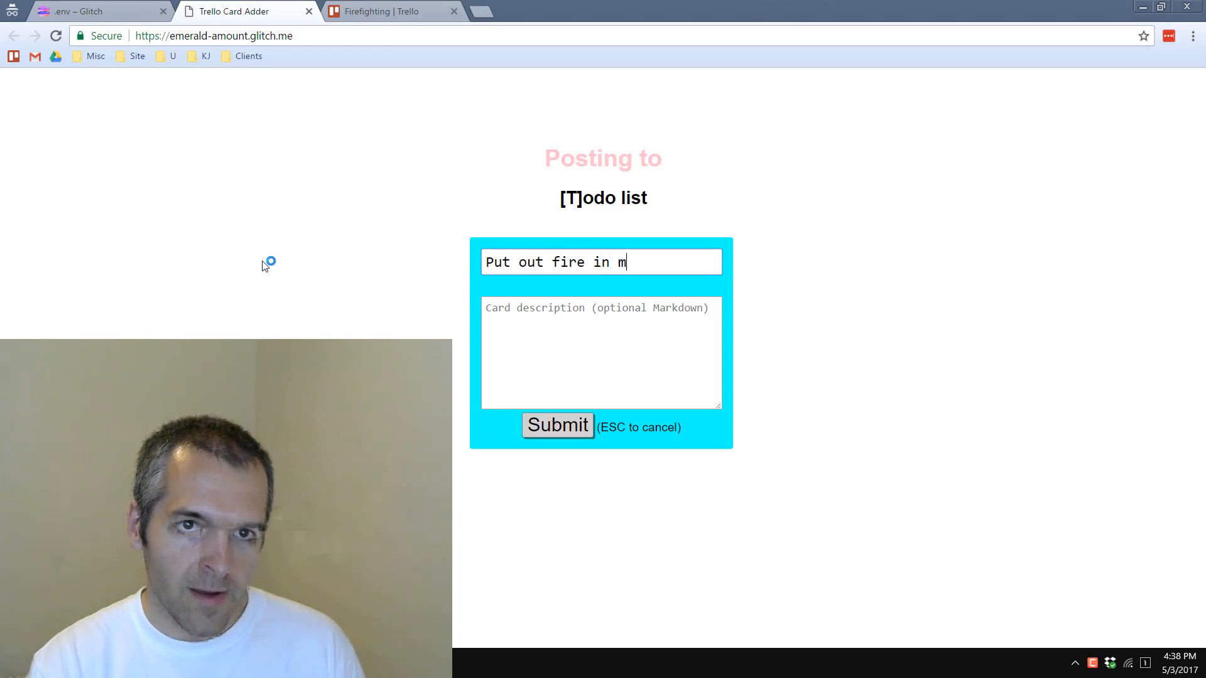
{"action": "type", "text": "y house"}
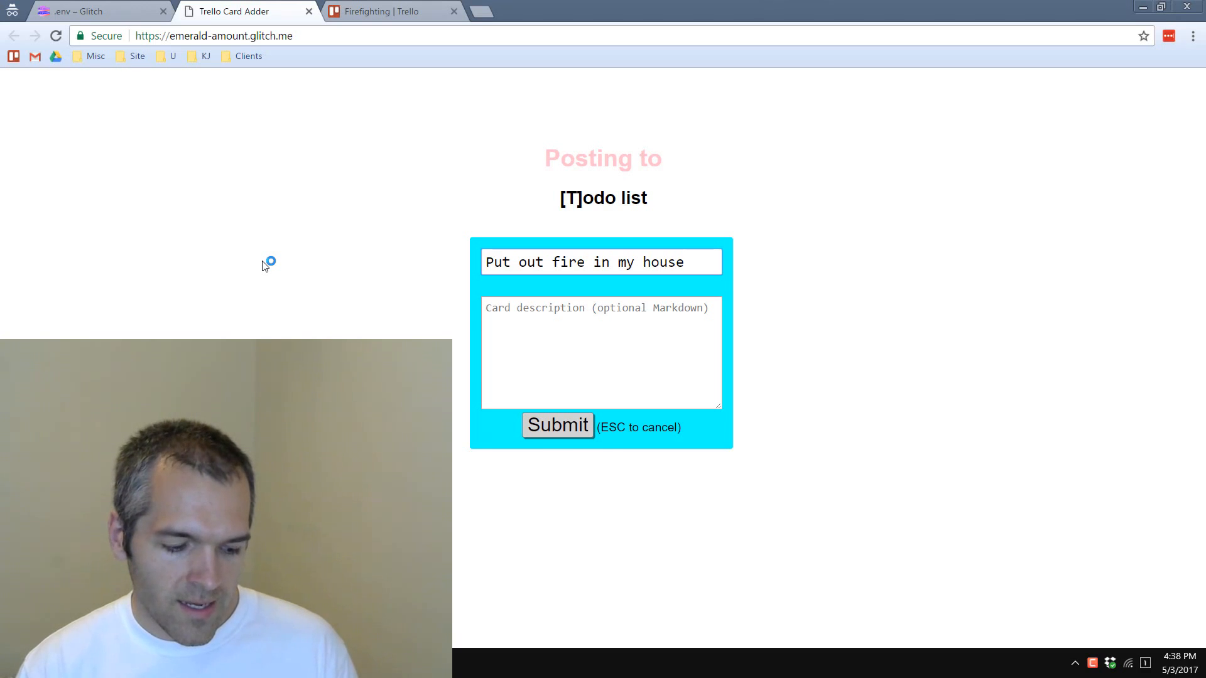
{"action": "key", "text": "Return"}
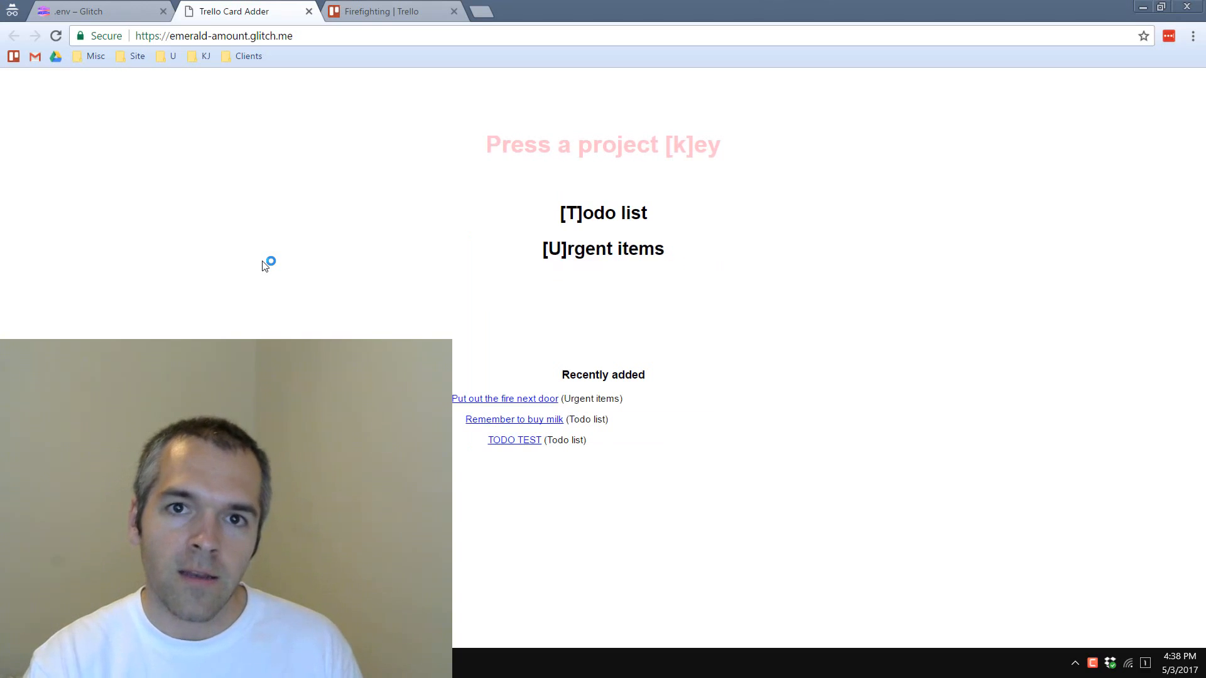
{"action": "key", "text": "u"}
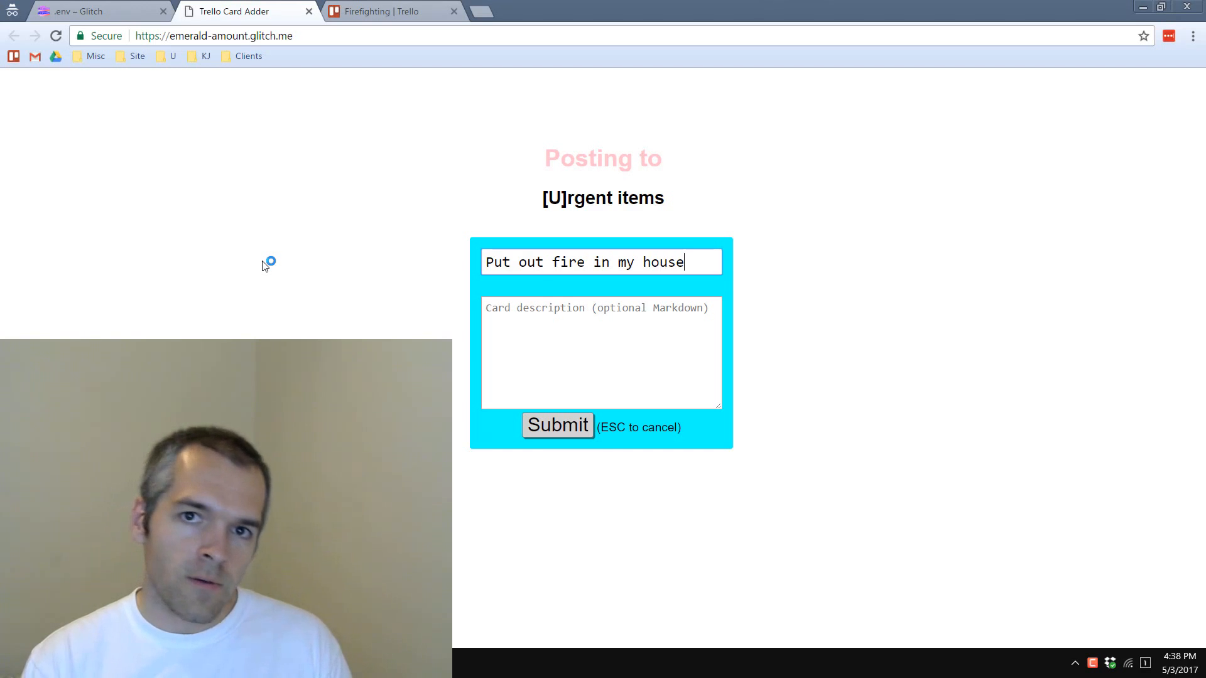
{"action": "key", "text": "Escape"}
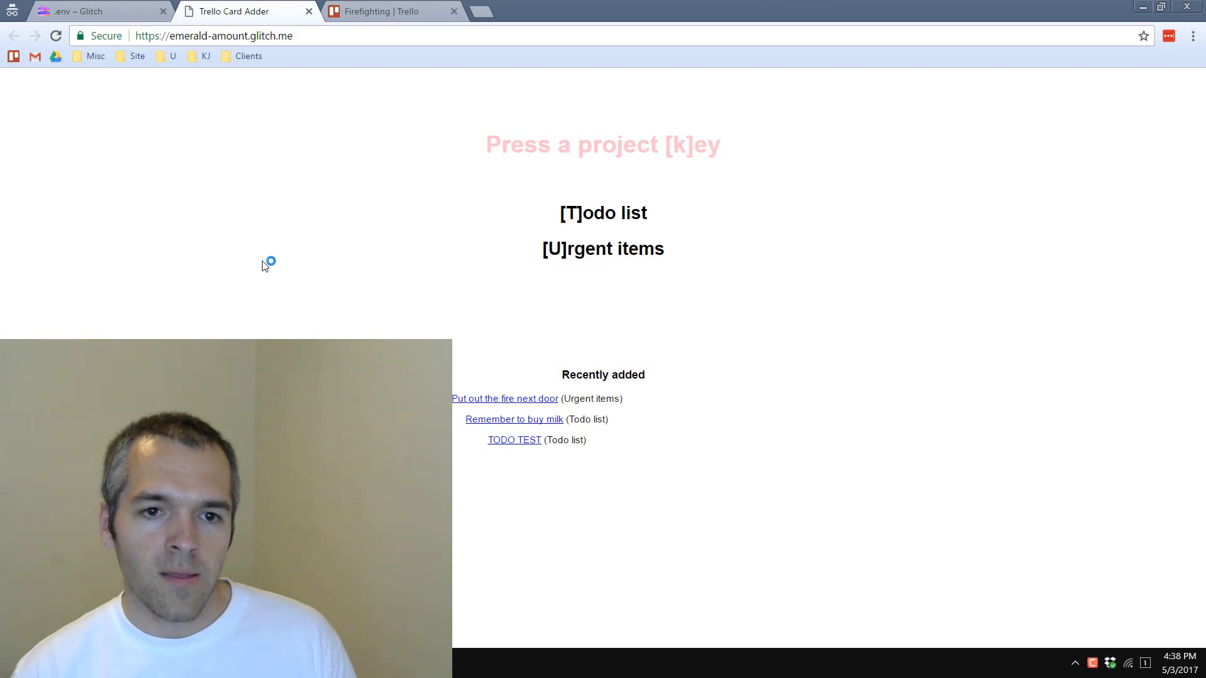
{"action": "key", "text": "ctrl+w"}
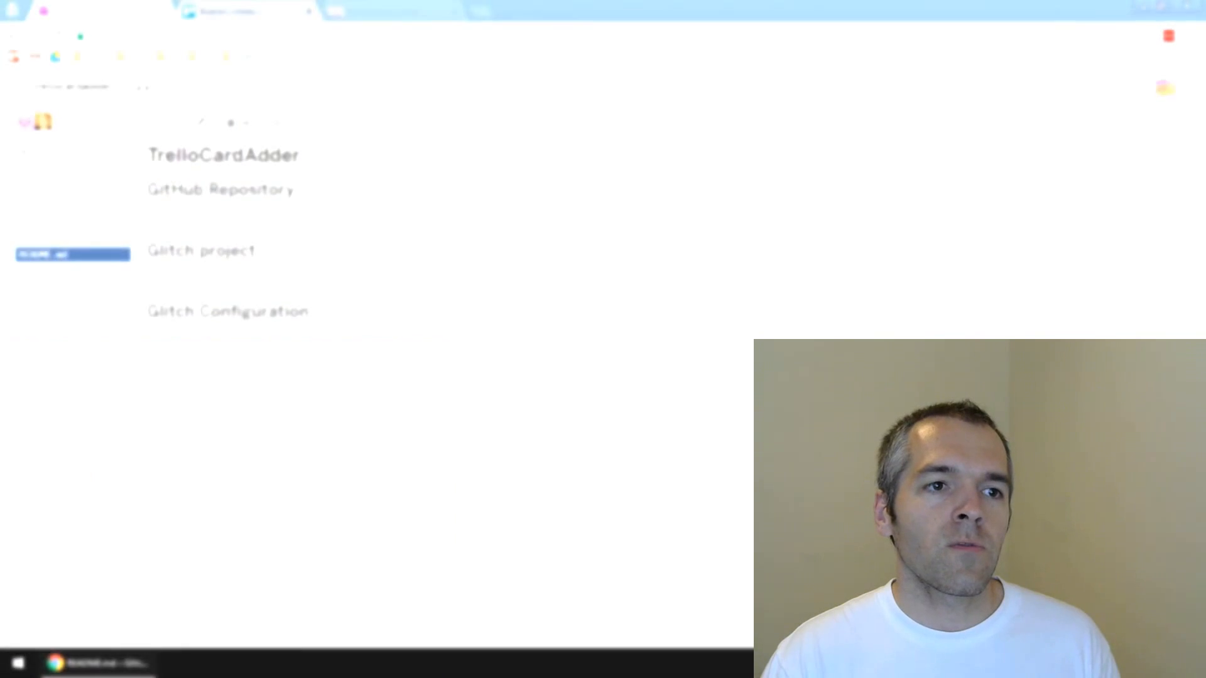
Copy the sample LISTS, DOMAIN and ORIGINS configuration block from the rendered README.md
{"action": "left_click", "coordinate": [160, 125]}
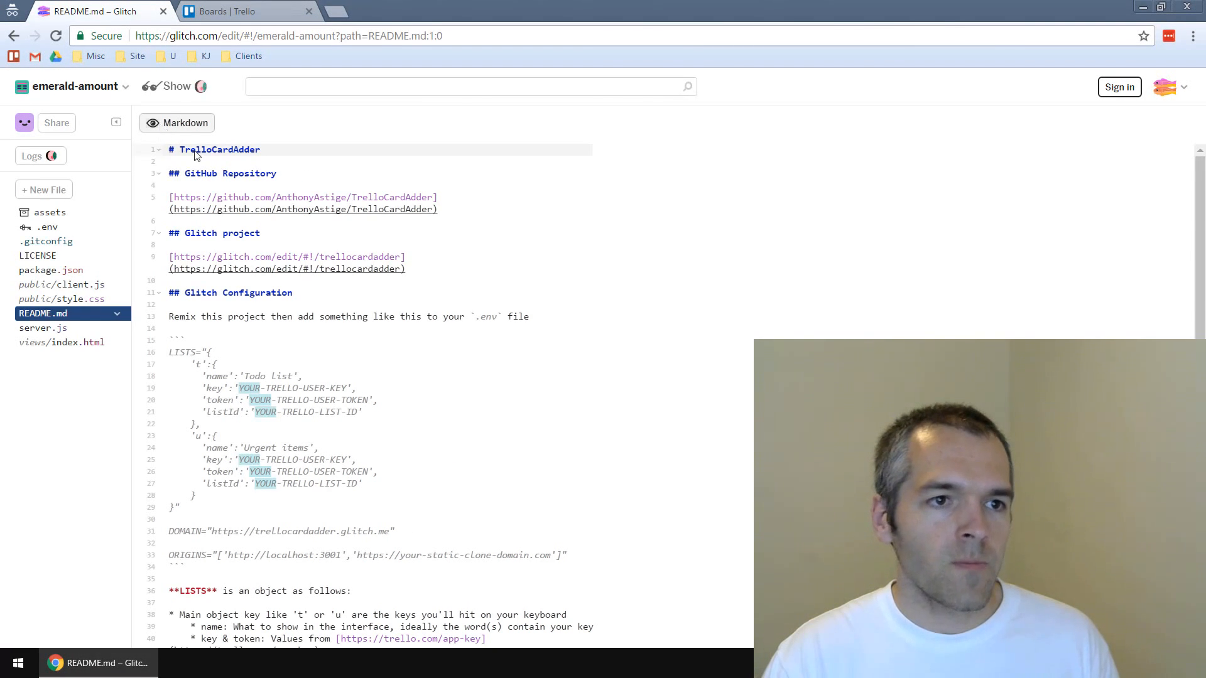
{"action": "left_click", "coordinate": [168, 124]}
{"action": "scroll", "coordinate": [186, 304], "scroll_direction": "down", "scroll_amount": 1}
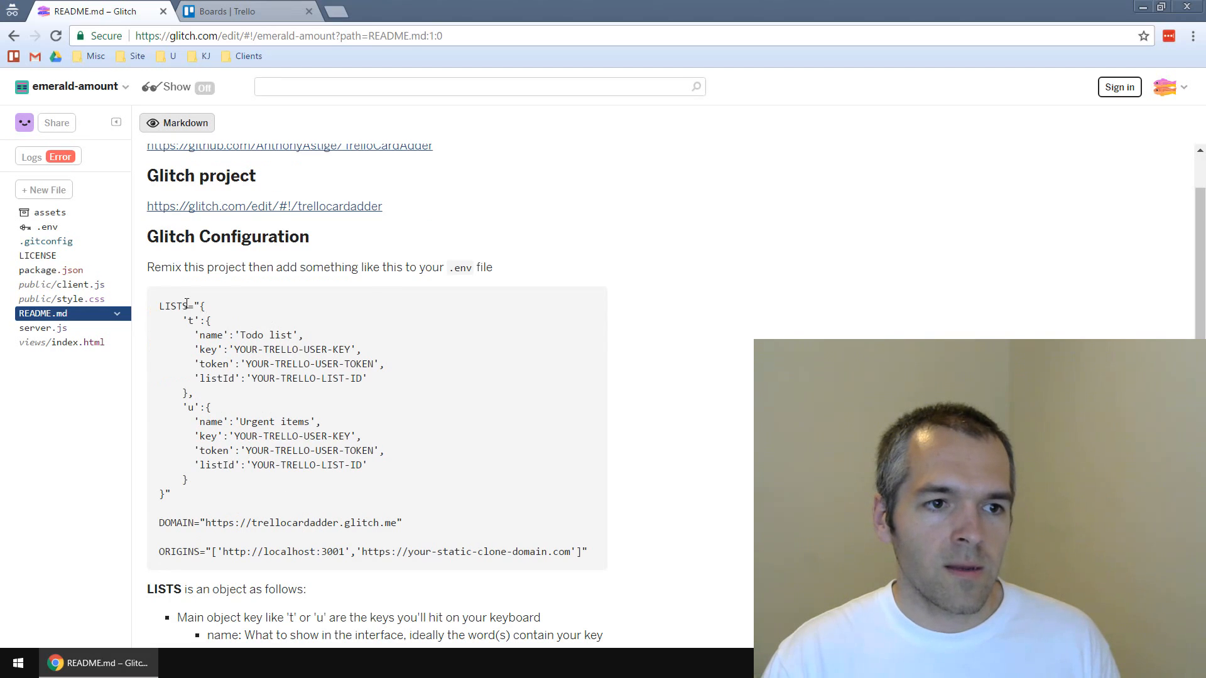
{"action": "left_click_drag", "start_coordinate": [160, 306], "coordinate": [589, 551]}
{"action": "key", "text": "ctrl+c"}
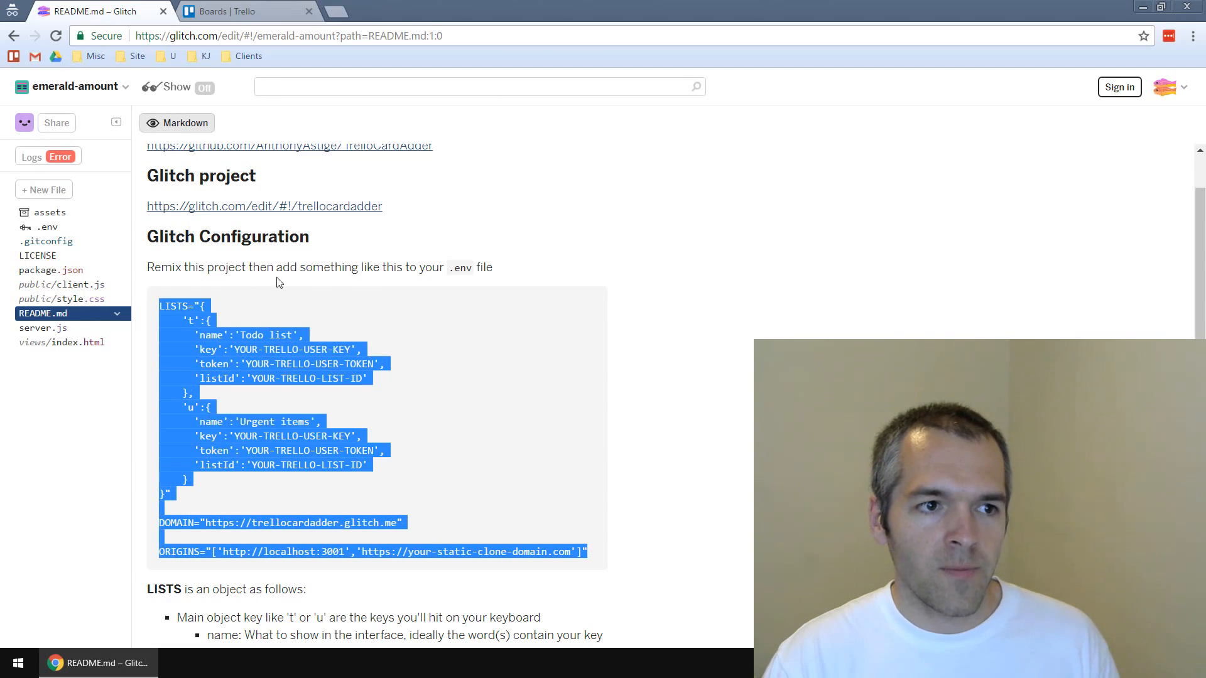
Replace the empty LISTS, DOMAIN and ORIGINS entries in the .env file with the copied sample configuration
{"action": "left_click", "coordinate": [60, 227]}
{"action": "left_click", "coordinate": [230, 208]}
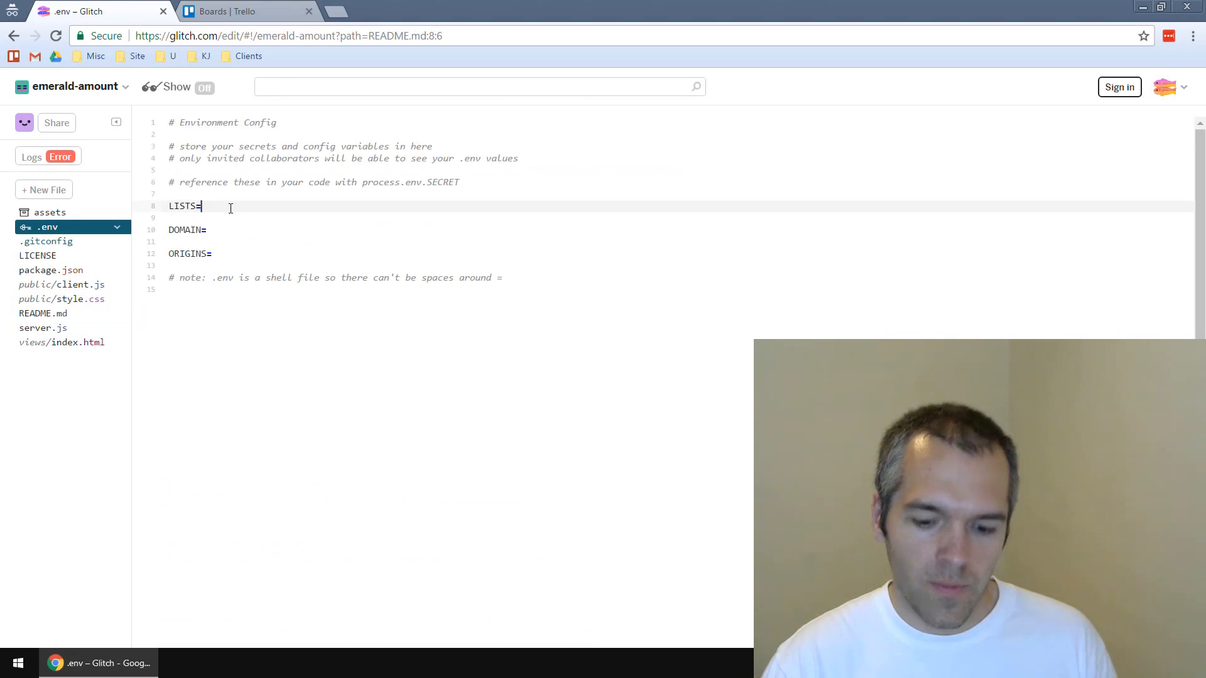
{"action": "key", "text": "shift+Home"}
{"action": "key", "text": "shift+Down"}
{"action": "key", "text": "shift+Down"}
{"action": "key", "text": "shift+Down"}
{"action": "key", "text": "shift+Down"}
{"action": "key", "text": "shift+End"}
{"action": "key", "text": "ctrl+v"}
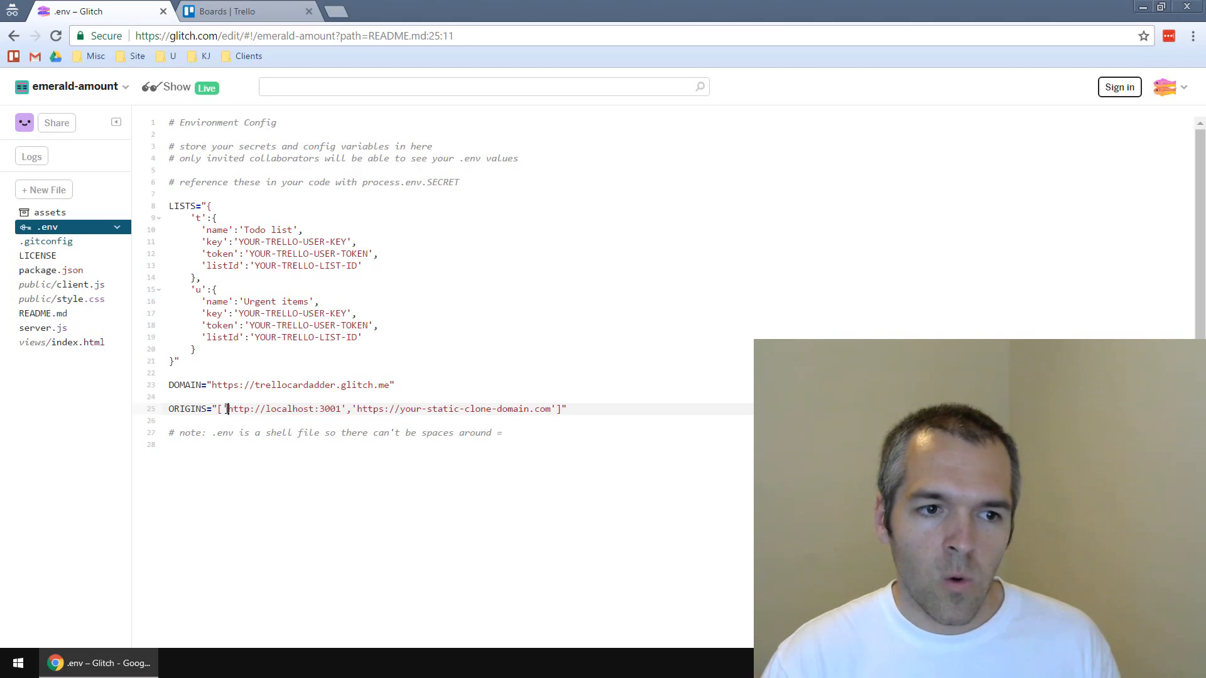
Clear the sample URLs from ORIGINS in the .env file, leaving an empty array
{"action": "left_click_drag", "start_coordinate": [227, 409], "coordinate": [557, 409]}
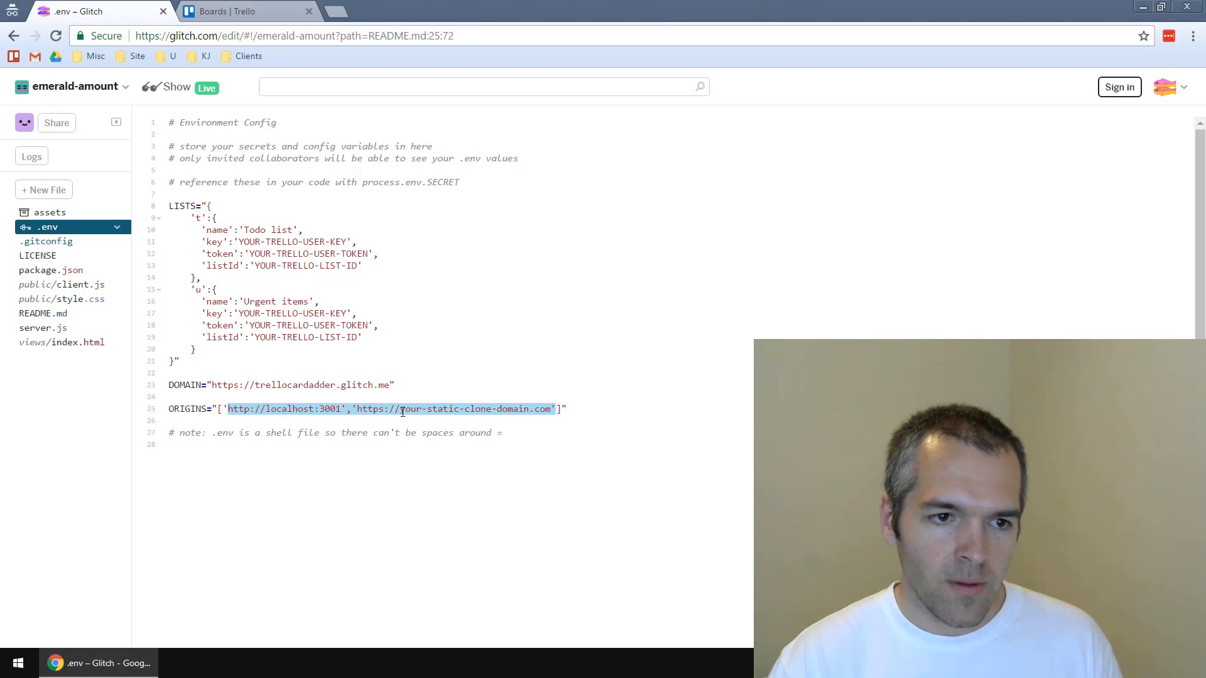
{"action": "key", "text": "BackSpace"}
{"action": "key", "text": "BackSpace"}
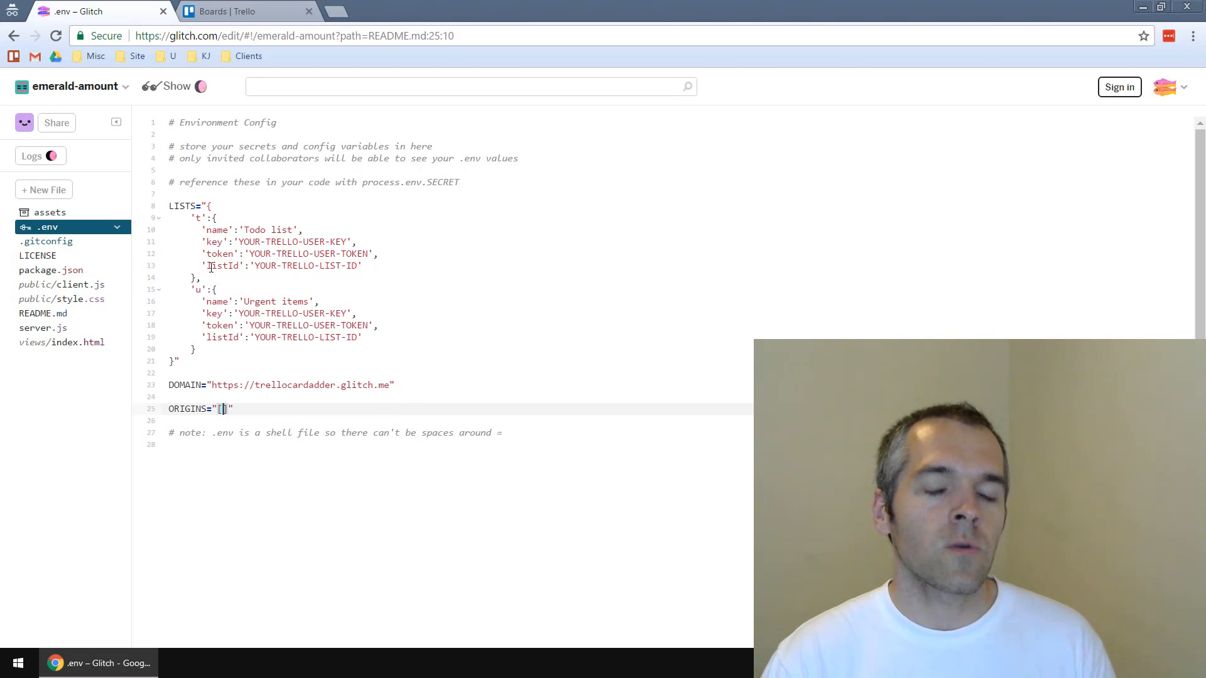
{"action": "left_click", "coordinate": [71, 88]}
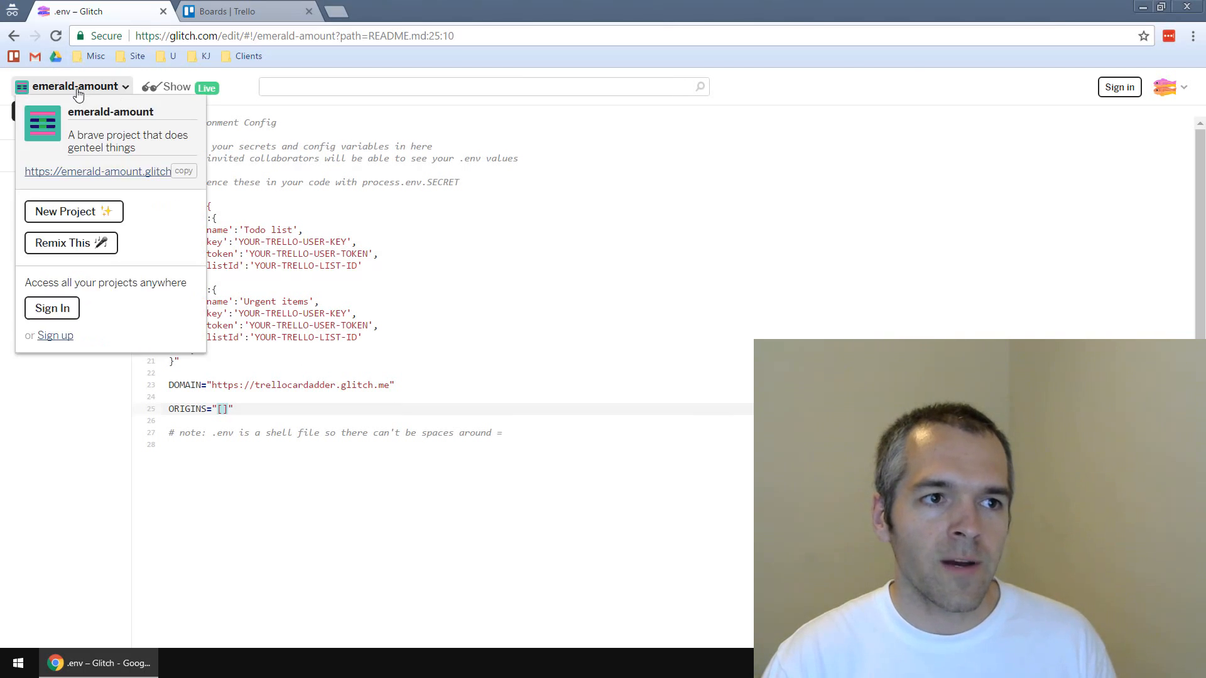
{"action": "left_click", "coordinate": [155, 111]}
{"action": "key", "text": "ctrl+c"}
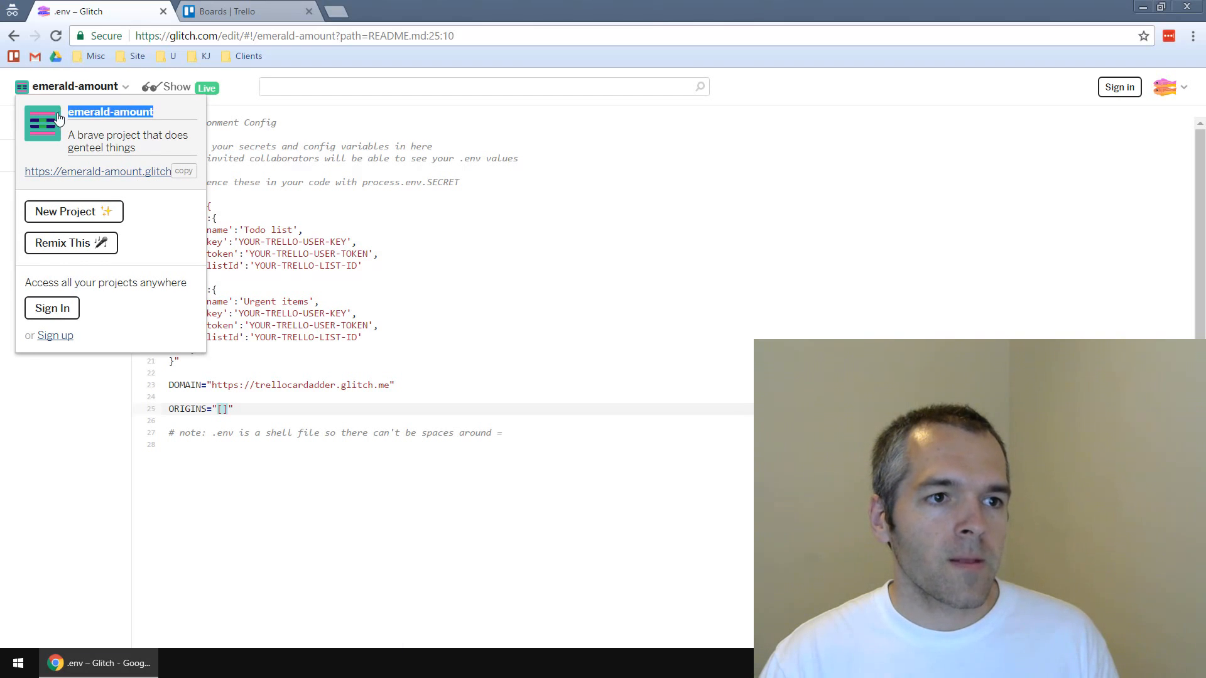
{"action": "left_click", "coordinate": [291, 383]}
{"action": "double_click", "coordinate": [290, 383]}
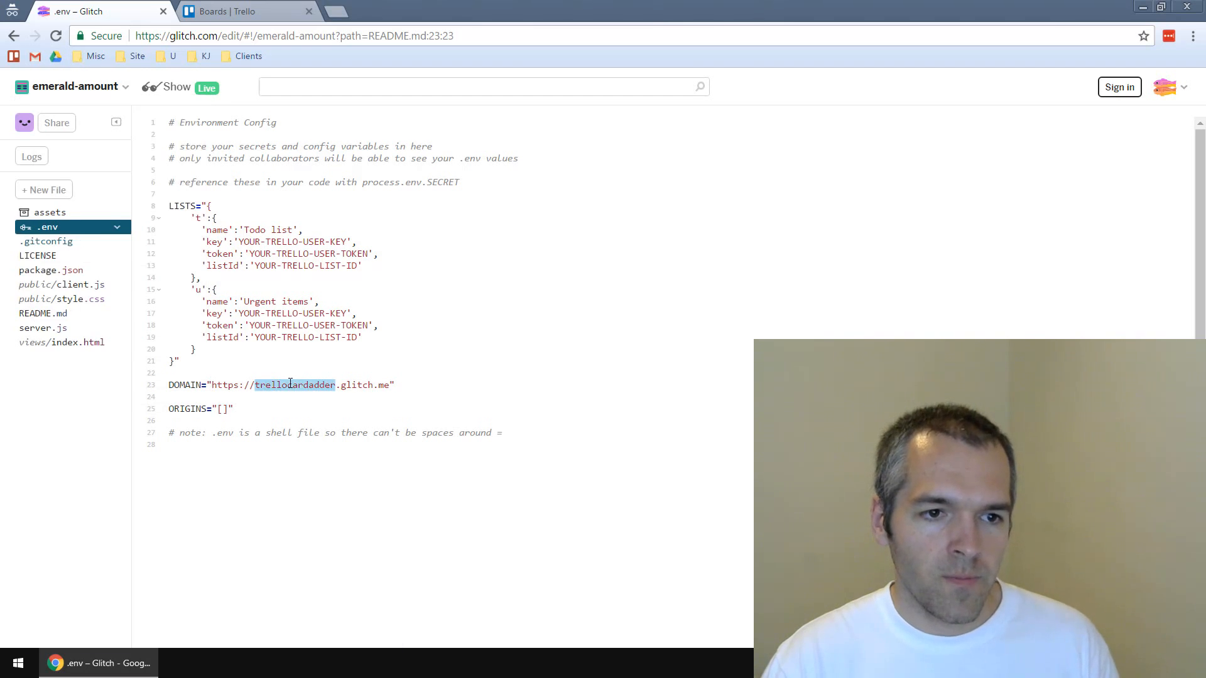
{"action": "key", "text": "ctrl+v"}
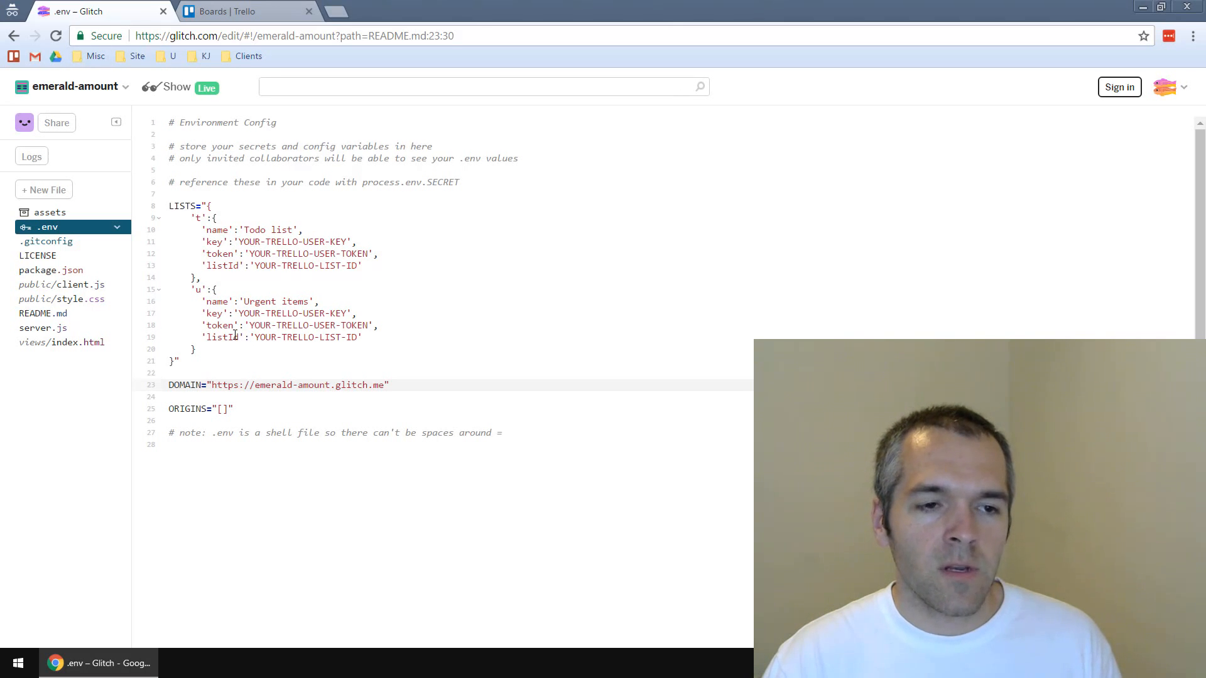
Switch to Trello, open the Sample card on the Empire Building board, and load its JSON by appending .json to the URL
{"action": "double_click", "coordinate": [236, 339]}
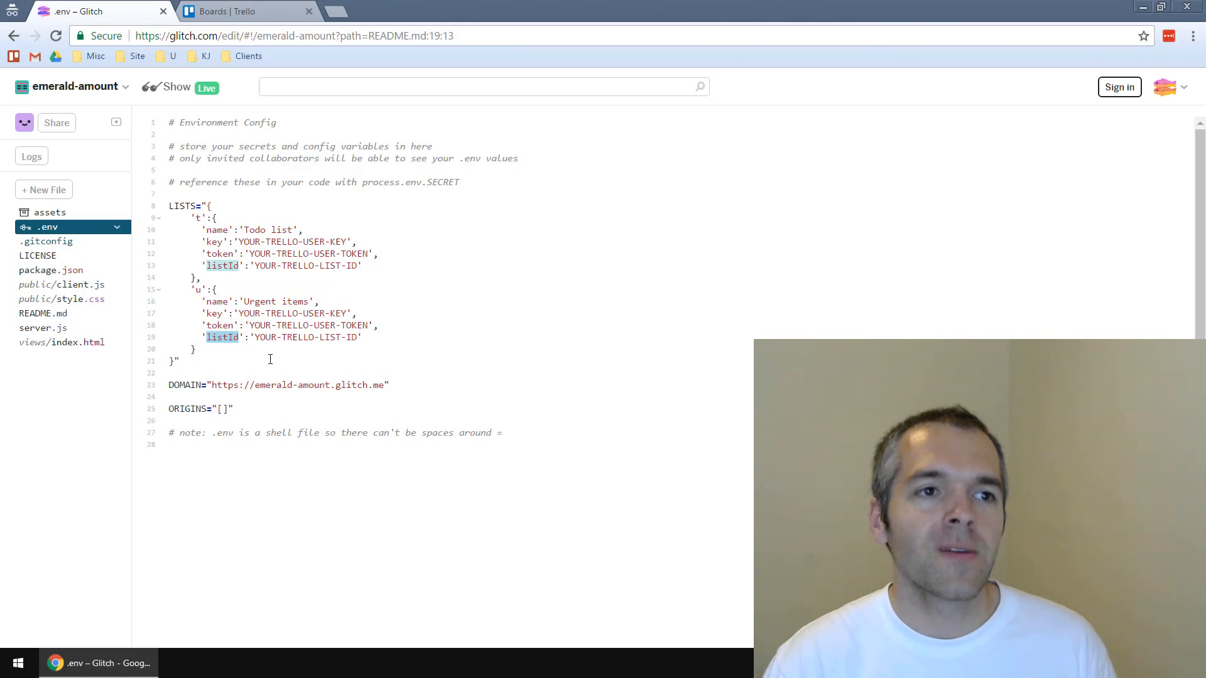
{"action": "key", "text": "ctrl+Tab"}
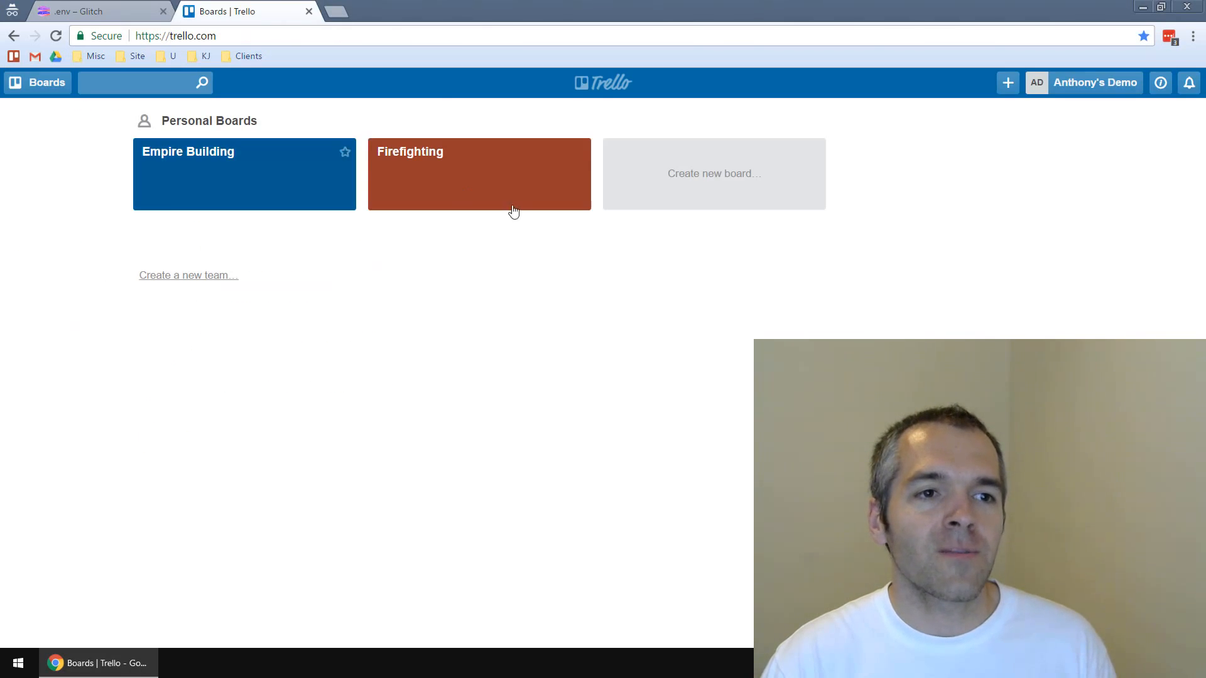
{"action": "left_click", "coordinate": [202, 178]}
{"action": "left_click", "coordinate": [67, 175]}
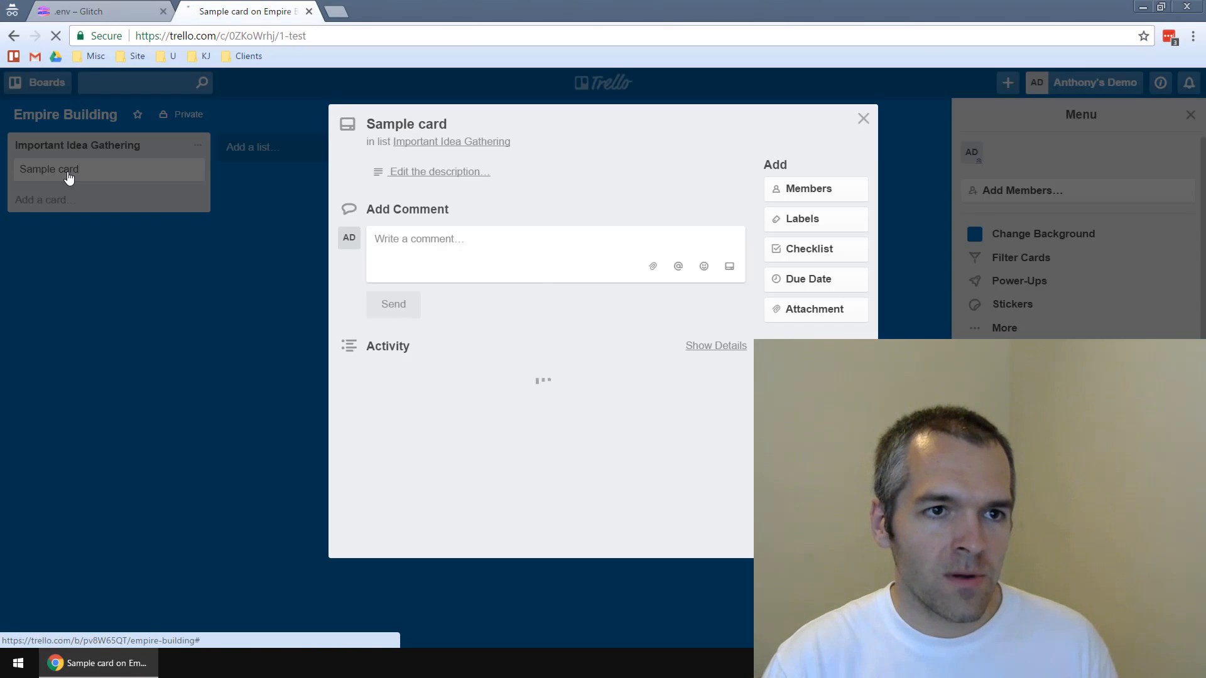
{"action": "left_click", "coordinate": [393, 34]}
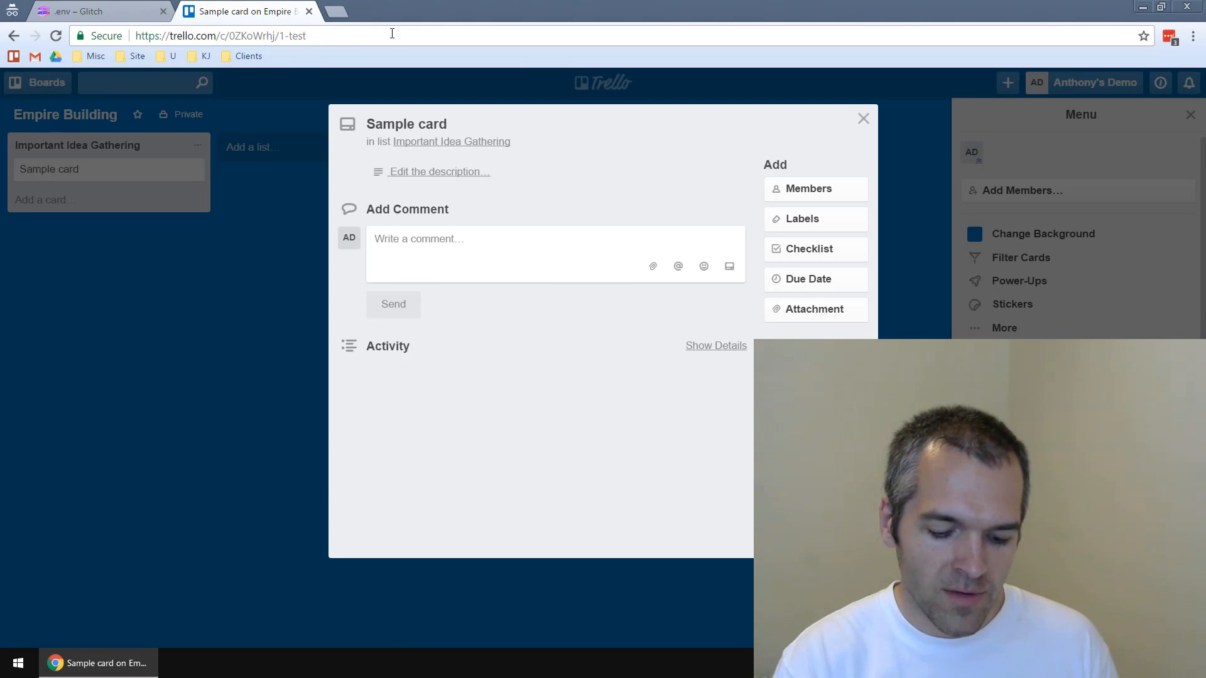
{"action": "type", "text": "."}
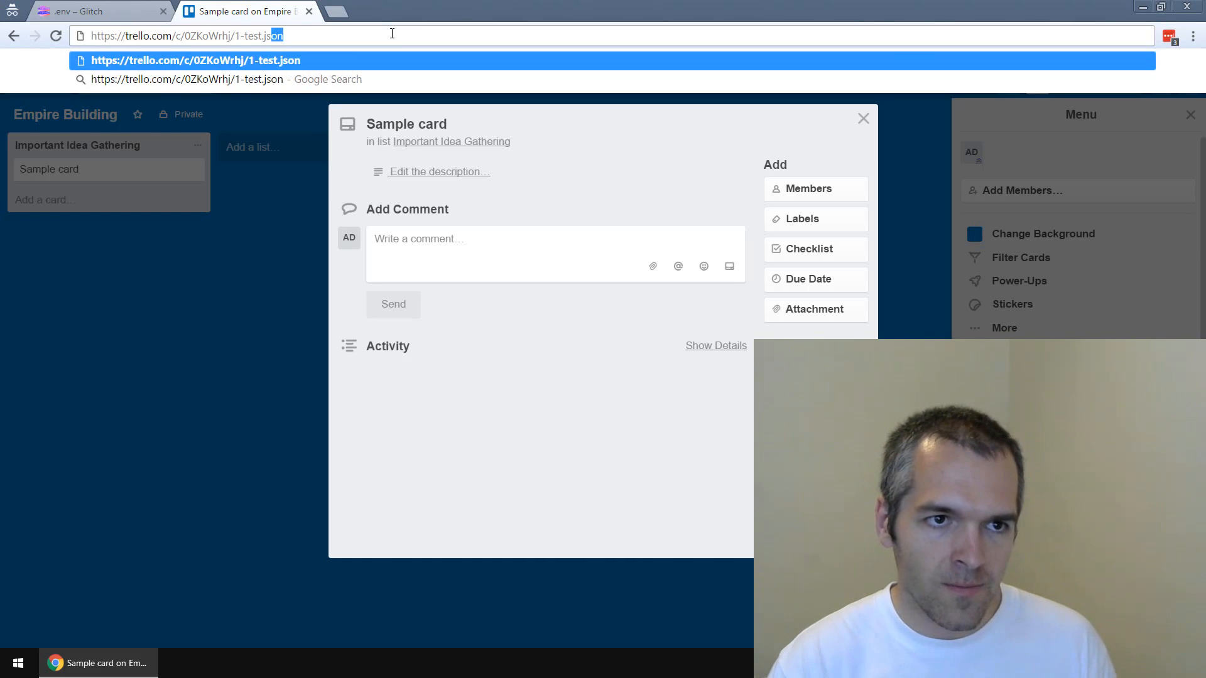
{"action": "key", "text": "Return"}
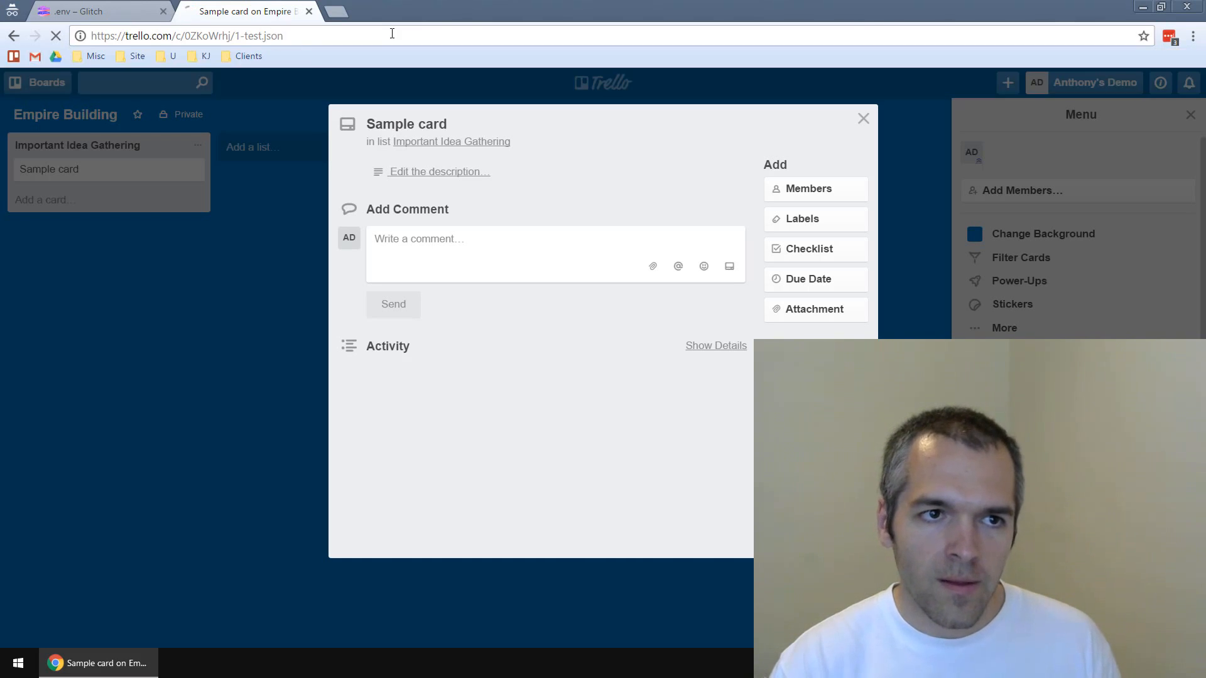
Search the card's JSON for idList and copy the list ID that follows it
{"action": "key", "text": "ctrl+f"}
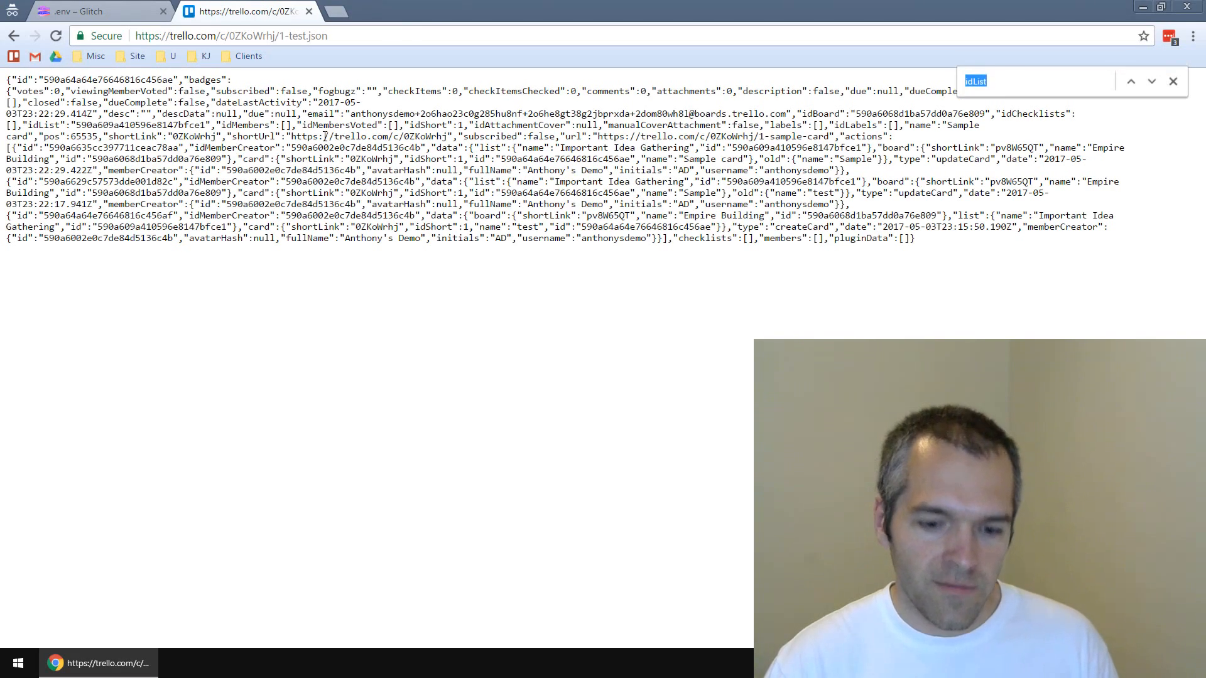
{"action": "type", "text": "idList"}
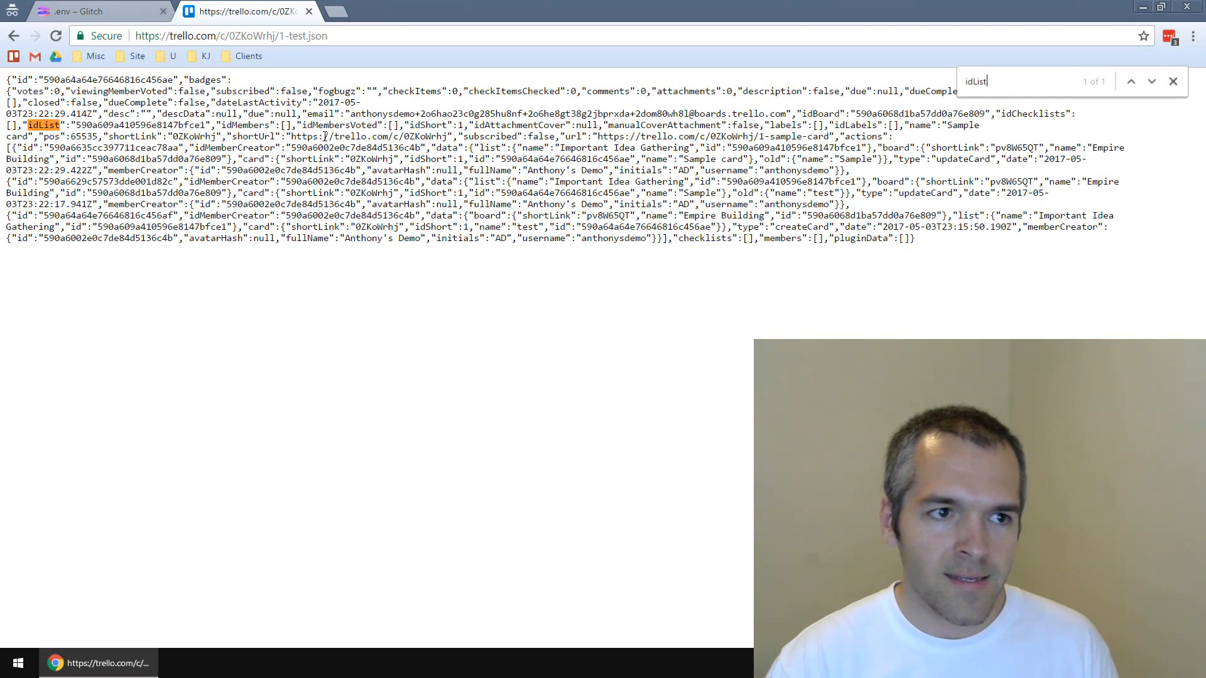
{"action": "double_click", "coordinate": [136, 125]}
{"action": "key", "text": "ctrl+c"}
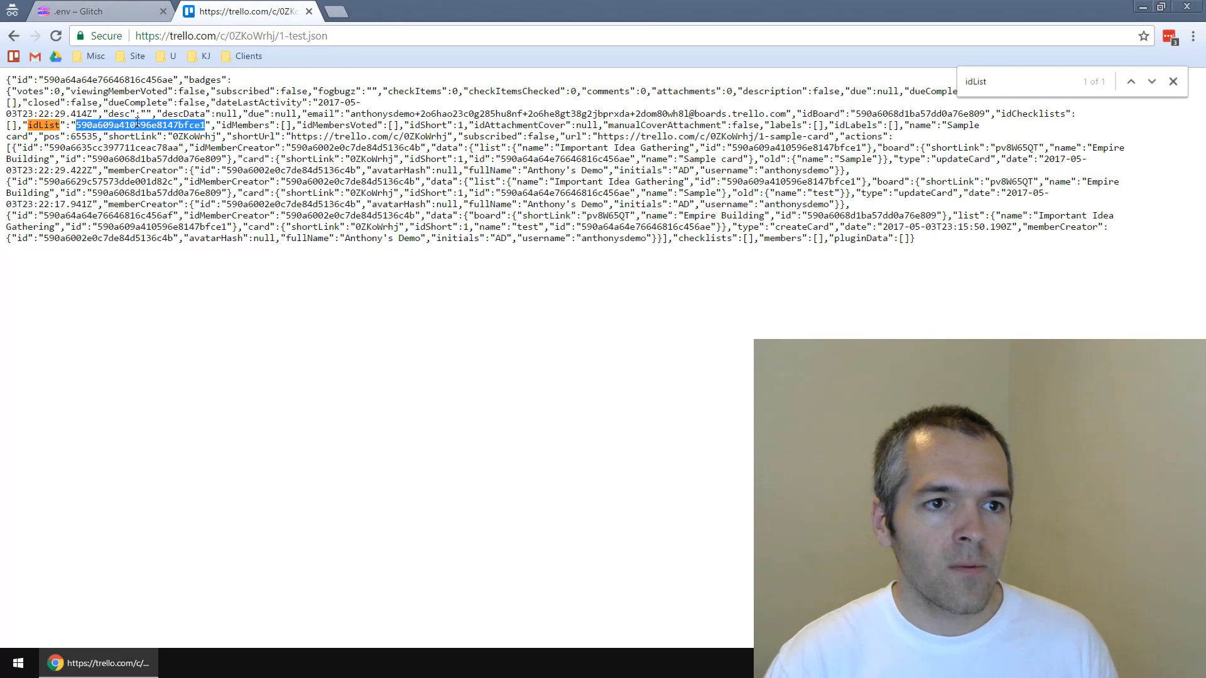
Back in Glitch, replace the Todo list entry's YOUR-TRELLO-LIST-ID placeholder in .env with the copied list ID
{"action": "left_click", "coordinate": [116, 11]}
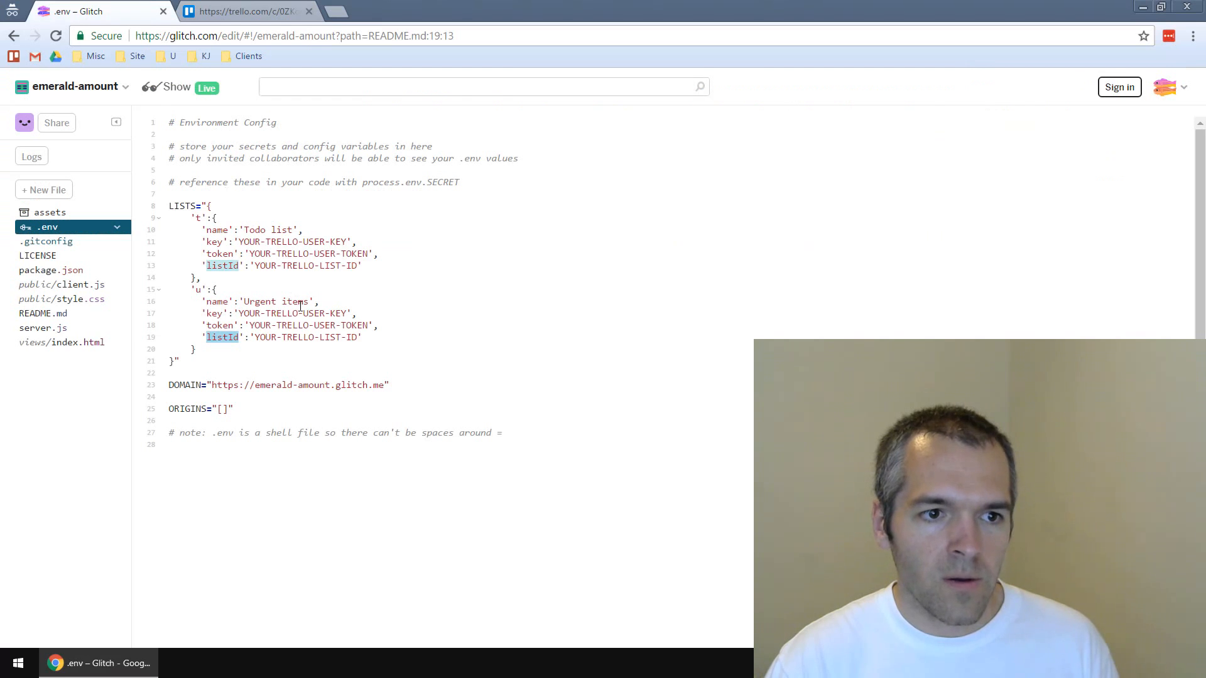
{"action": "left_click", "coordinate": [254, 265]}
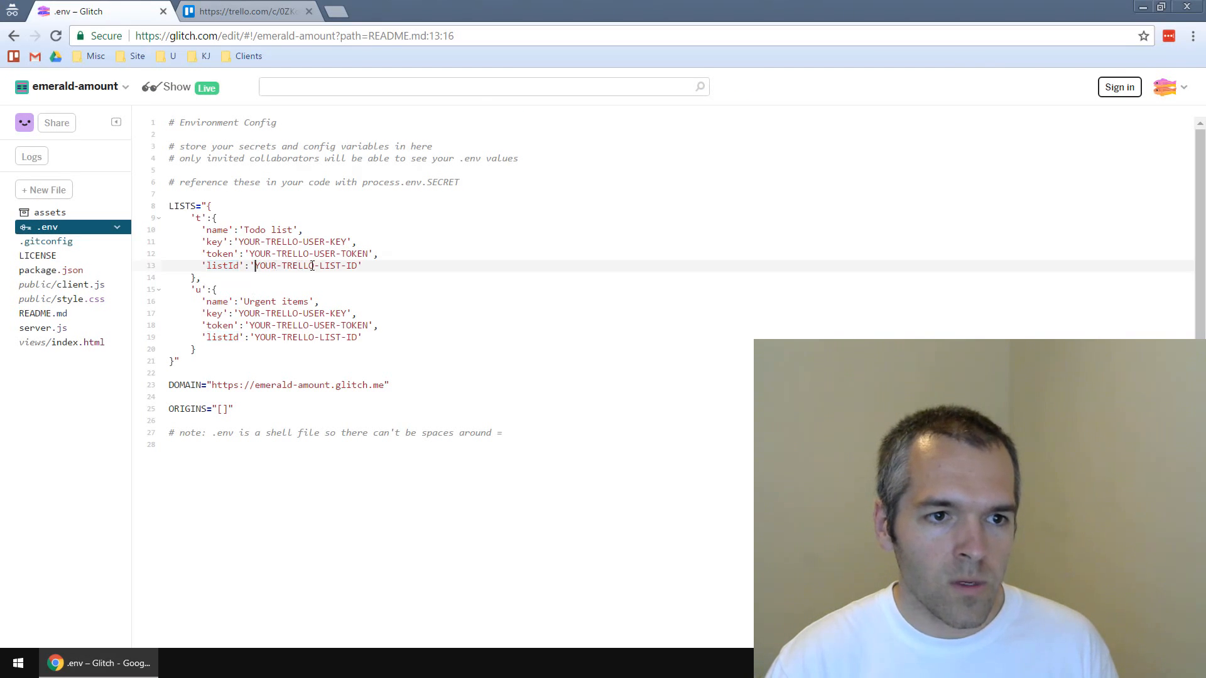
{"action": "double_click", "coordinate": [317, 266]}
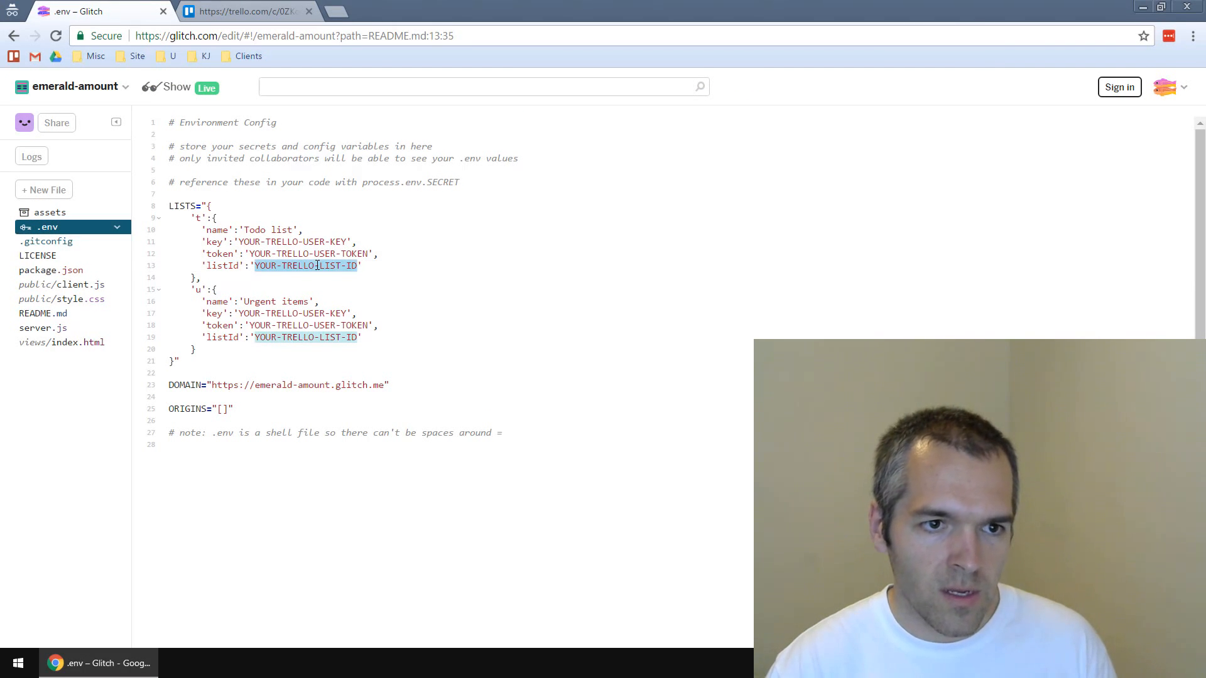
{"action": "key", "text": "ctrl+v"}
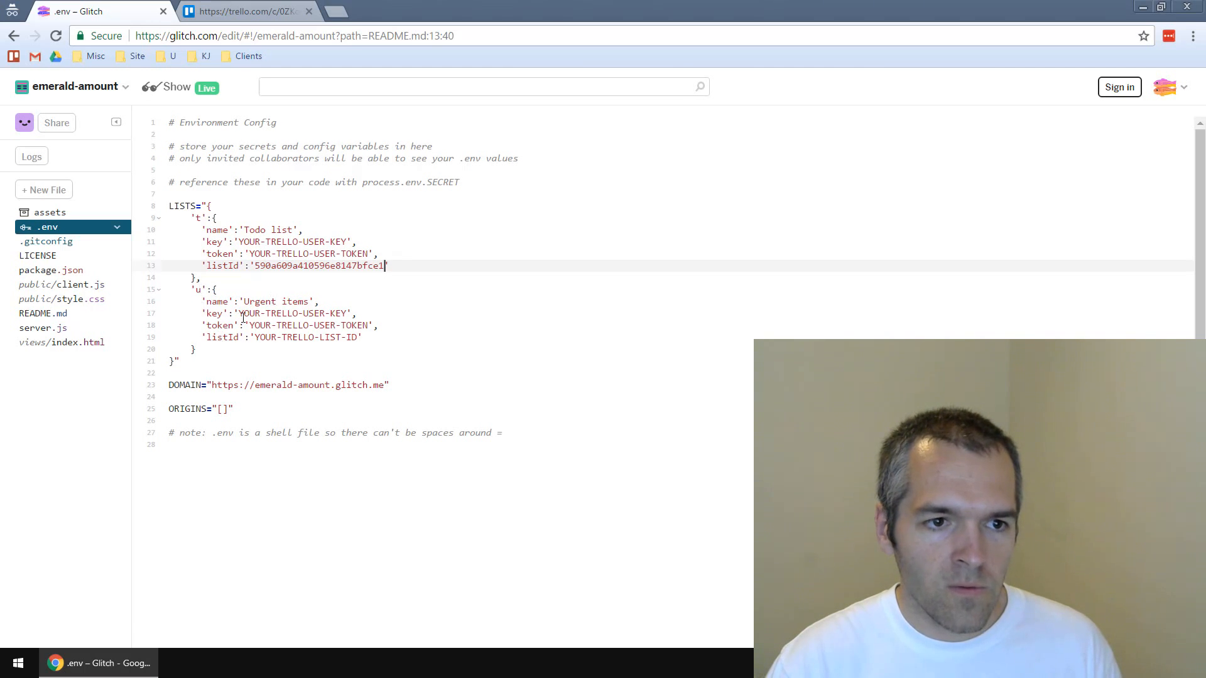
In Trello, open the Sample card on the Firefighting board and load its JSON by appending .json to the URL
{"action": "left_click", "coordinate": [232, 14]}
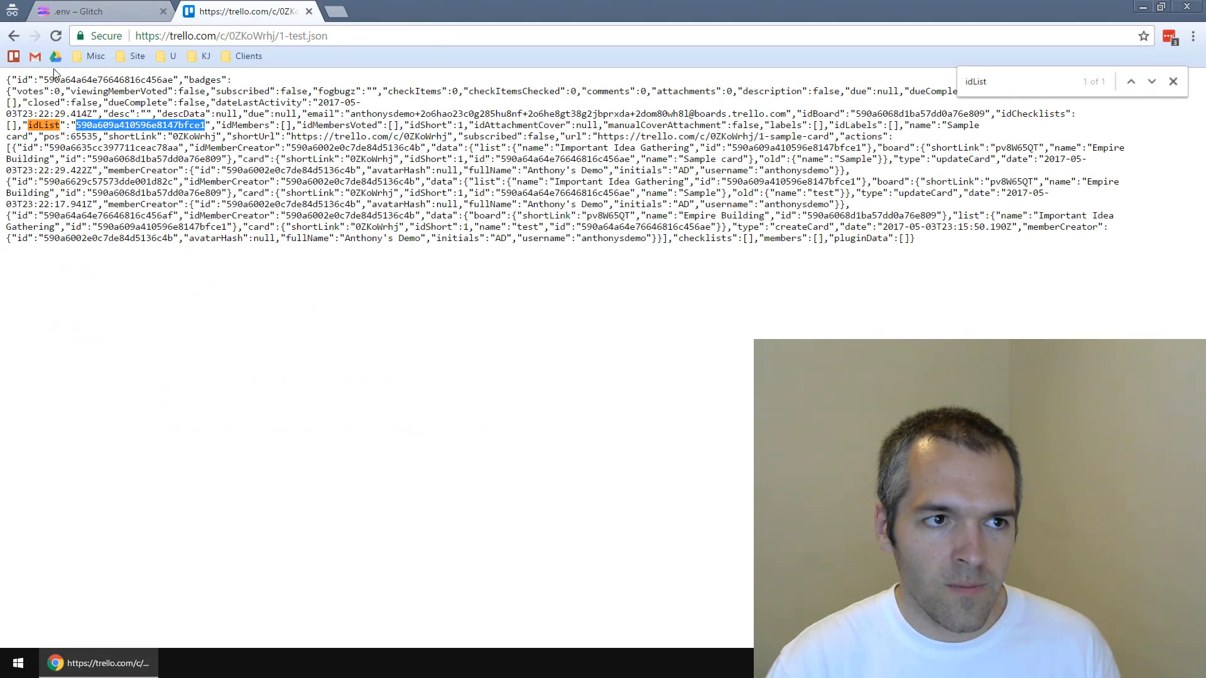
{"action": "left_click", "coordinate": [15, 36]}
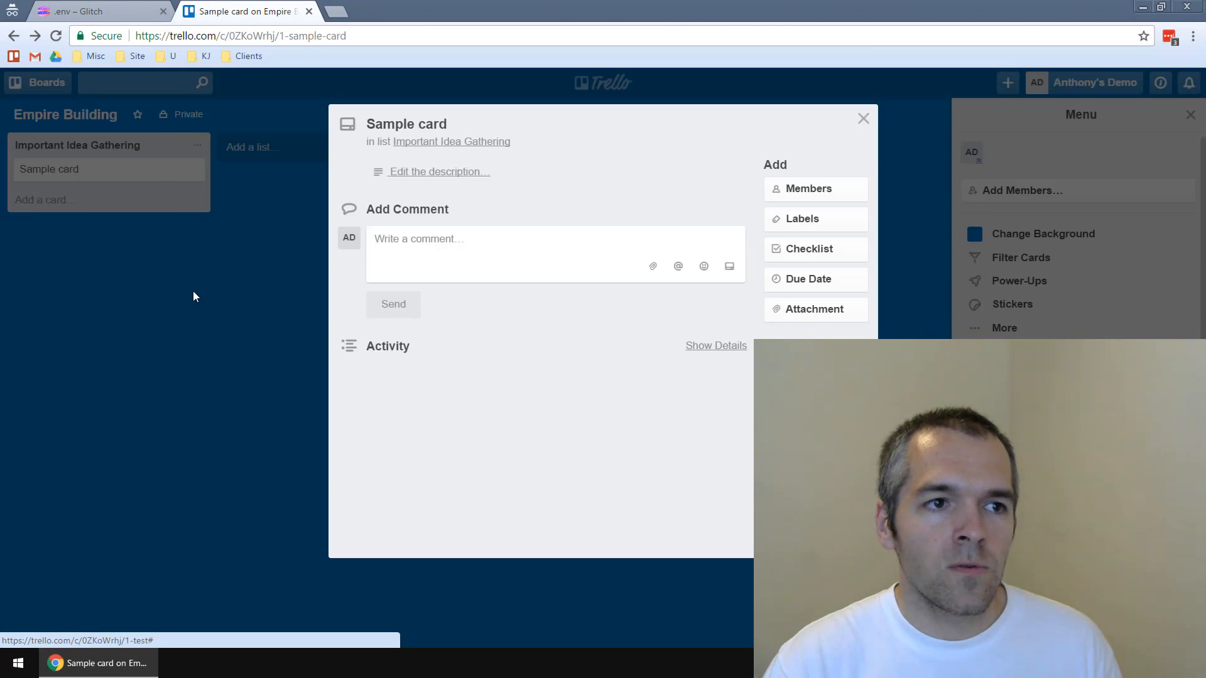
{"action": "left_click", "coordinate": [193, 292]}
{"action": "left_click", "coordinate": [46, 88]}
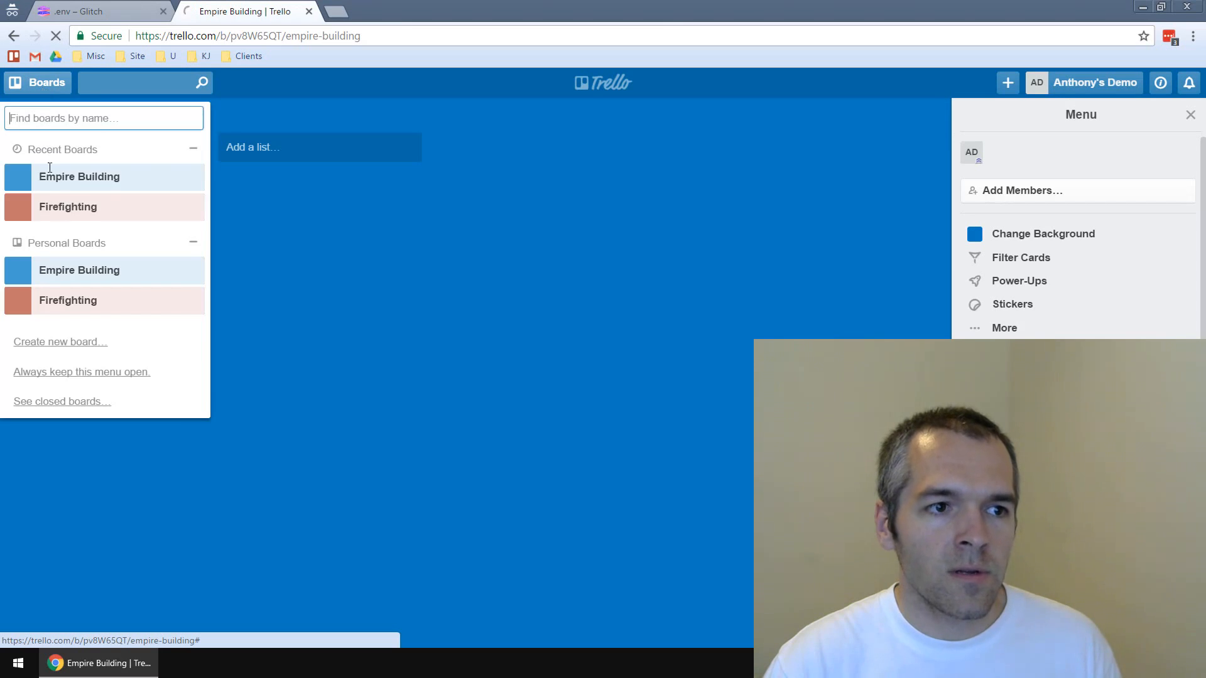
{"action": "left_click", "coordinate": [55, 208]}
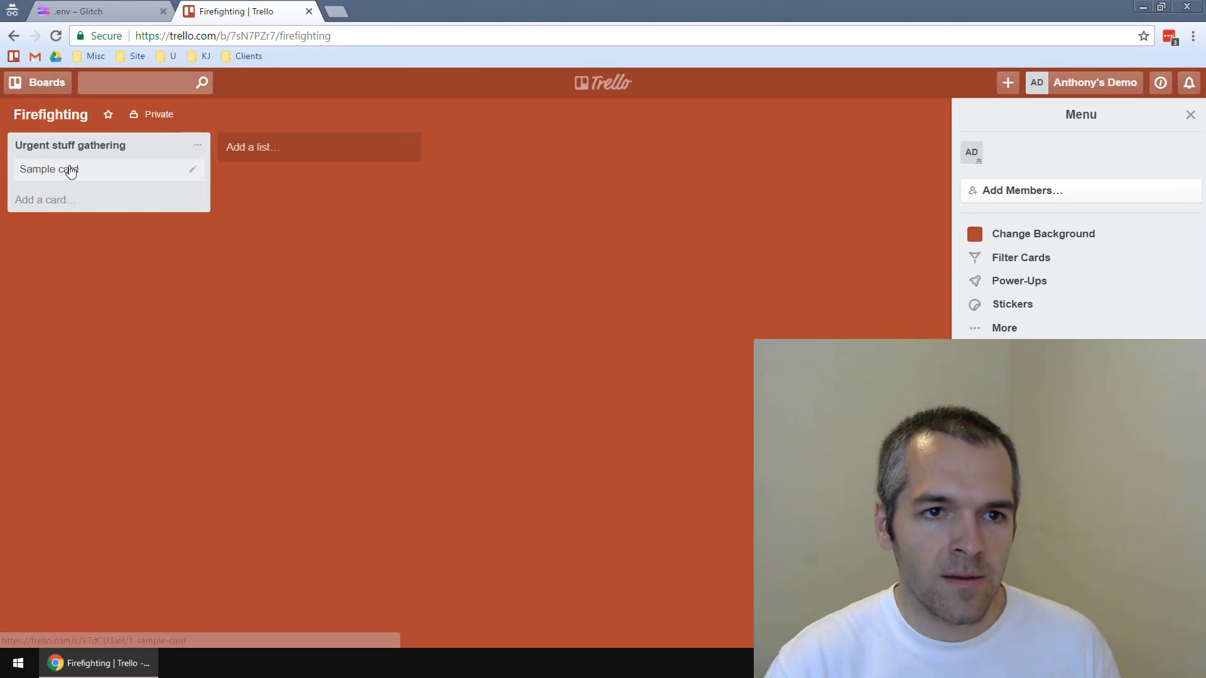
{"action": "left_click", "coordinate": [70, 168]}
{"action": "left_click", "coordinate": [359, 32]}
{"action": "left_click", "coordinate": [379, 32]}
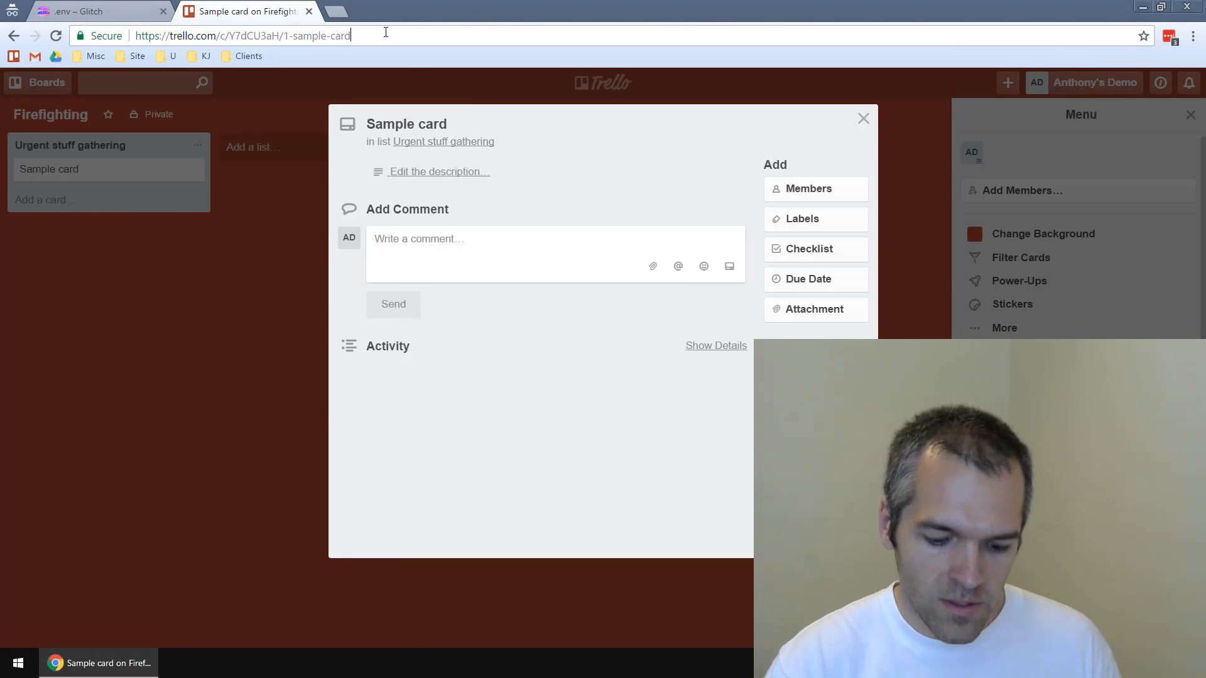
{"action": "type", "text": ".json"}
{"action": "key", "text": "Return"}
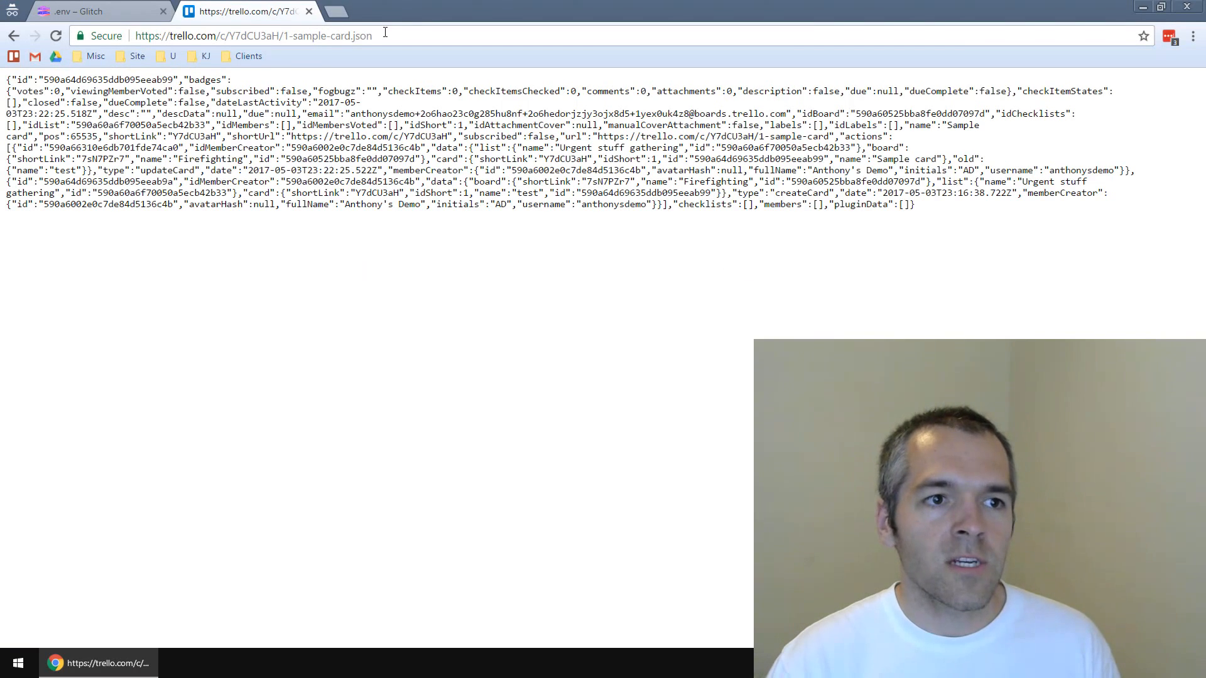
Copy the idList value from the Firefighting card's JSON and set it as the Urgent items listId in the Glitch .env file
{"action": "key", "text": "ctrl+f"}
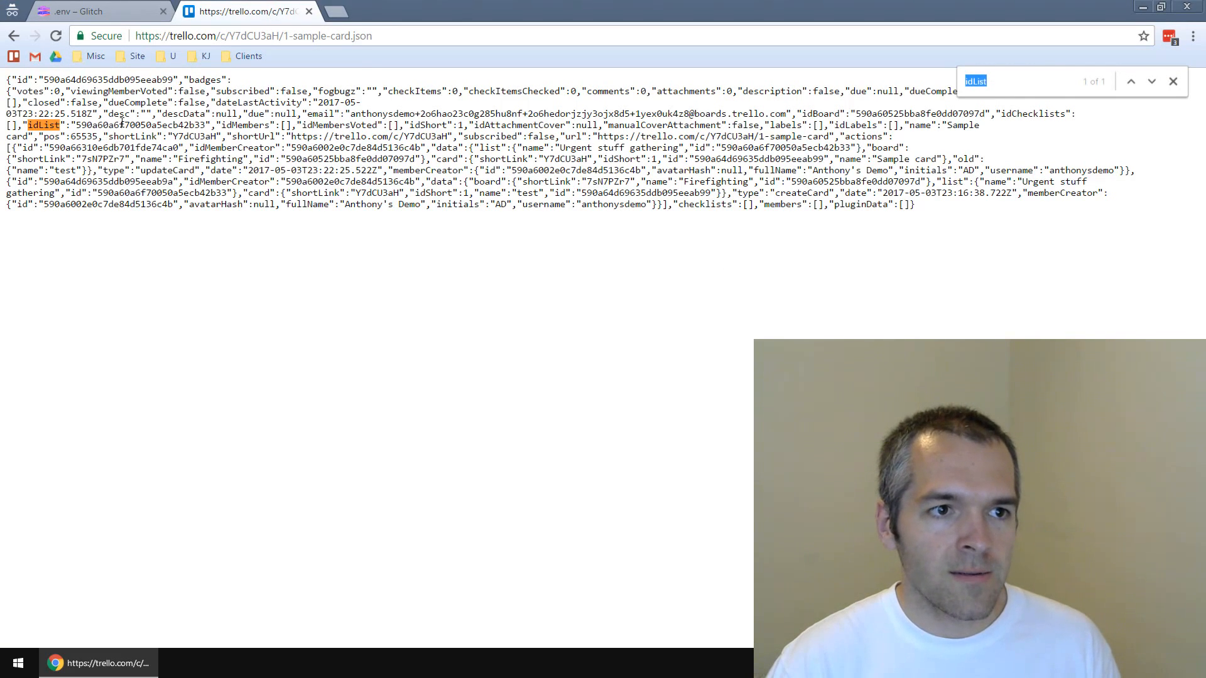
{"action": "double_click", "coordinate": [121, 123]}
{"action": "key", "text": "ctrl+c"}
{"action": "left_click", "coordinate": [79, 11]}
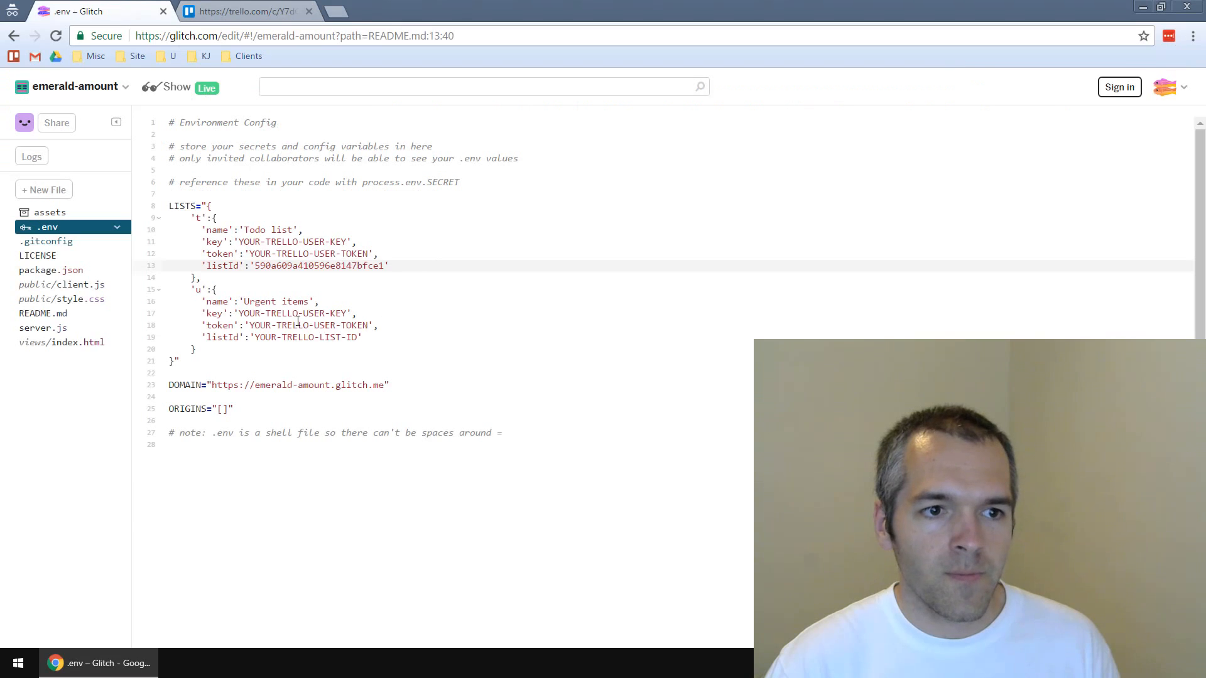
{"action": "left_click_drag", "start_coordinate": [254, 338], "coordinate": [361, 338]}
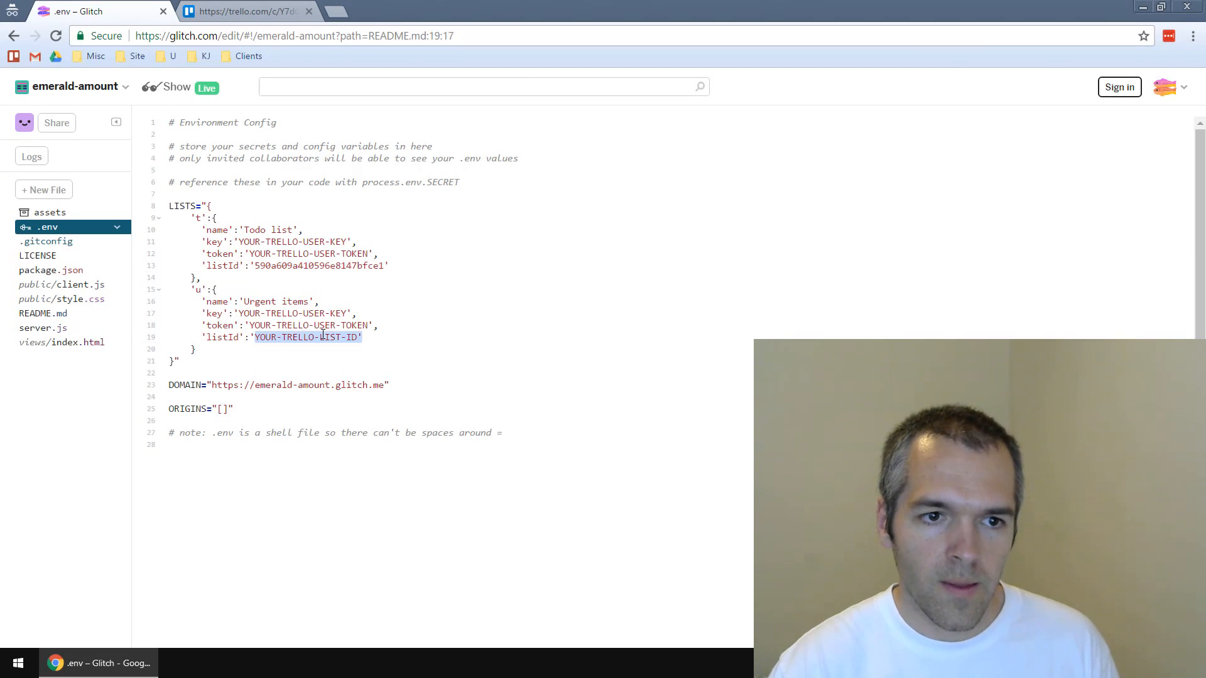
{"action": "key", "text": "ctrl+v"}
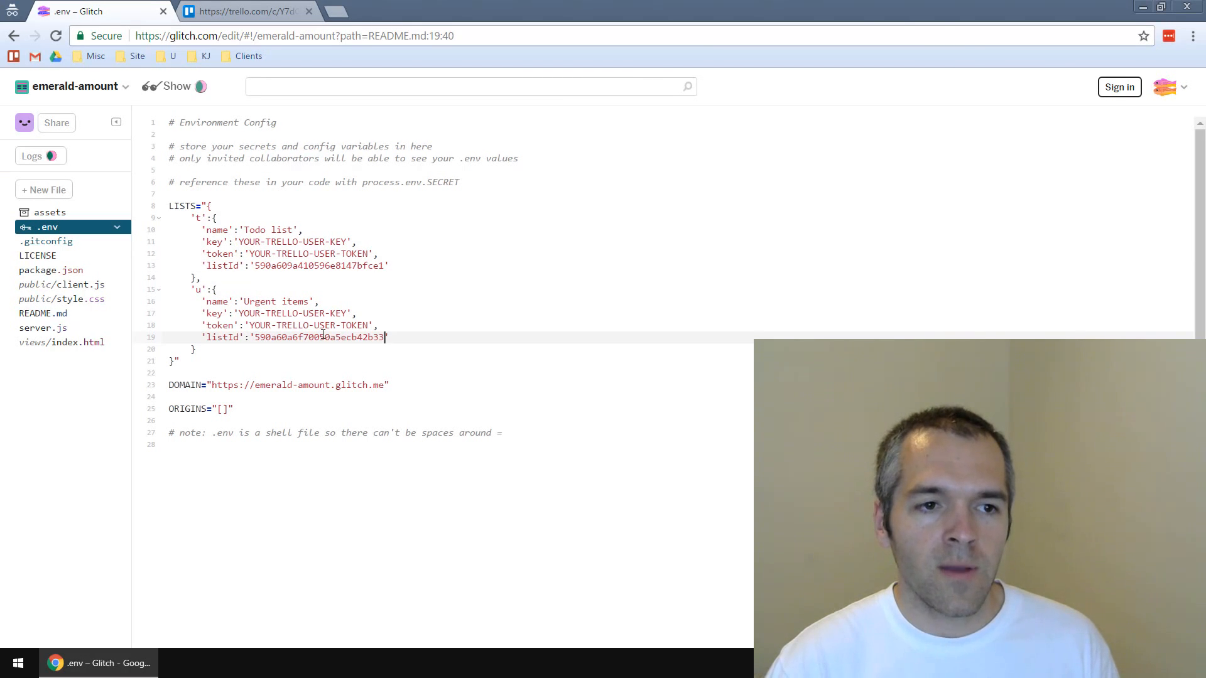
Open the trello.com/app-key page linked in README.md in a separate tab and copy the developer API key
{"action": "left_click_drag", "start_coordinate": [240, 325], "coordinate": [208, 313]}
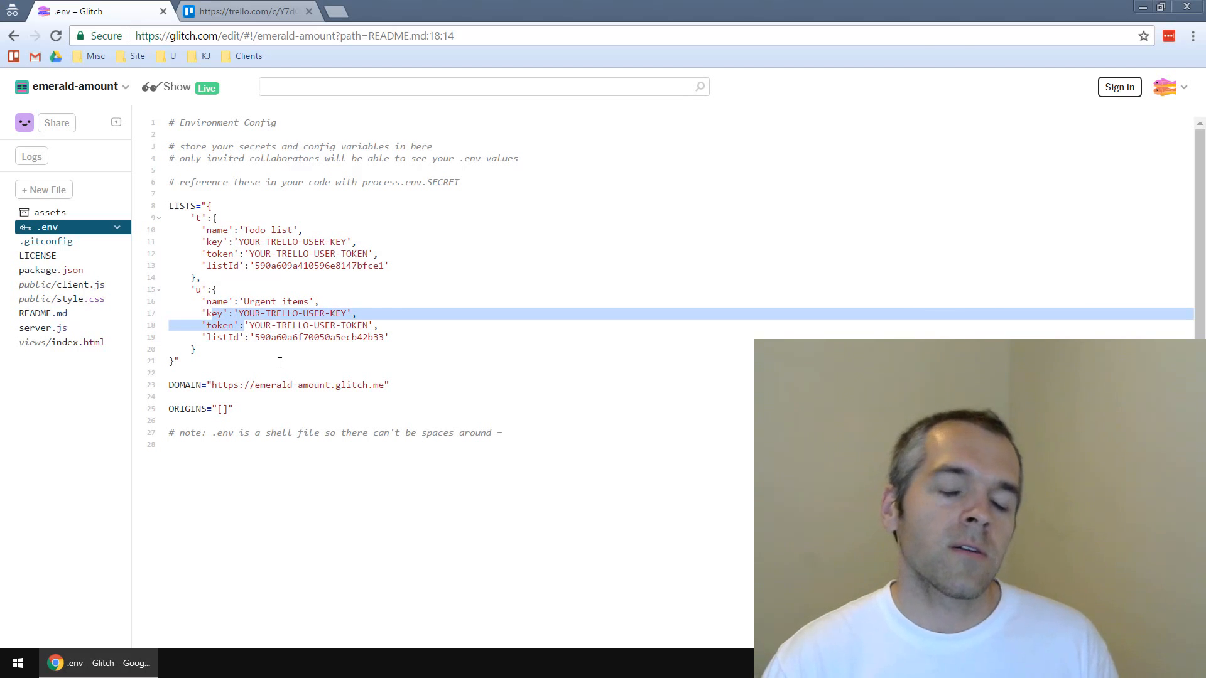
{"action": "left_click", "coordinate": [72, 315]}
{"action": "scroll", "coordinate": [316, 254], "scroll_direction": "down", "scroll_amount": 2}
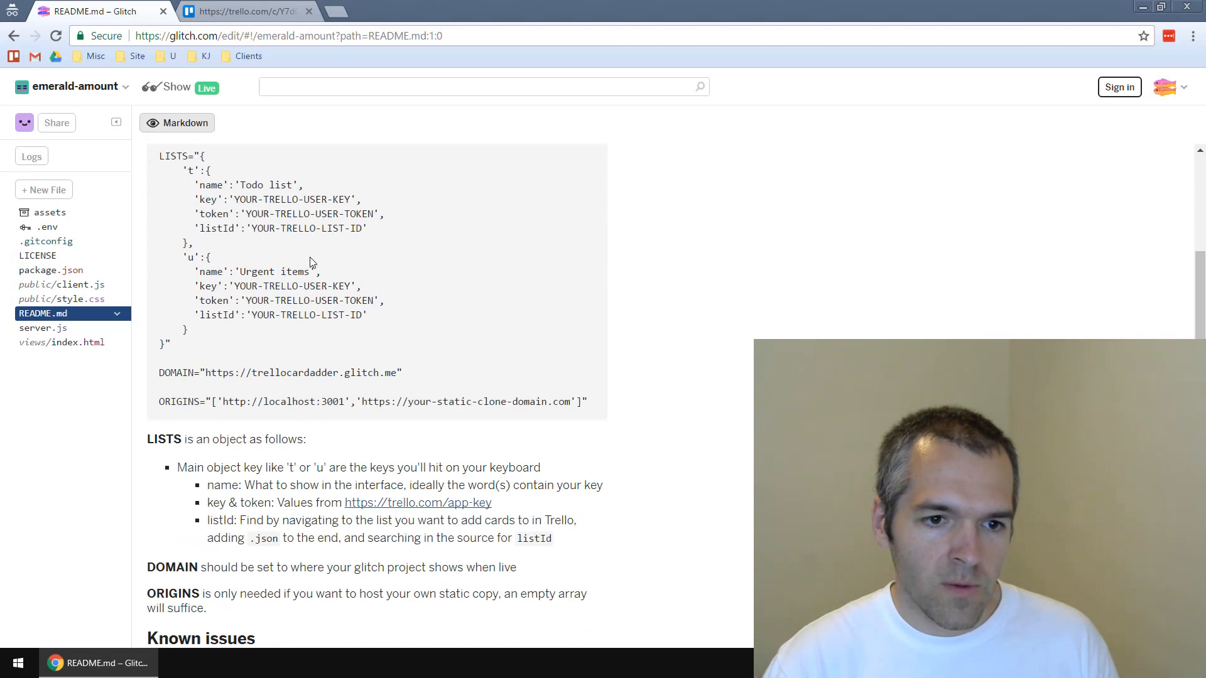
{"action": "left_click", "coordinate": [414, 503], "text": "ctrl"}
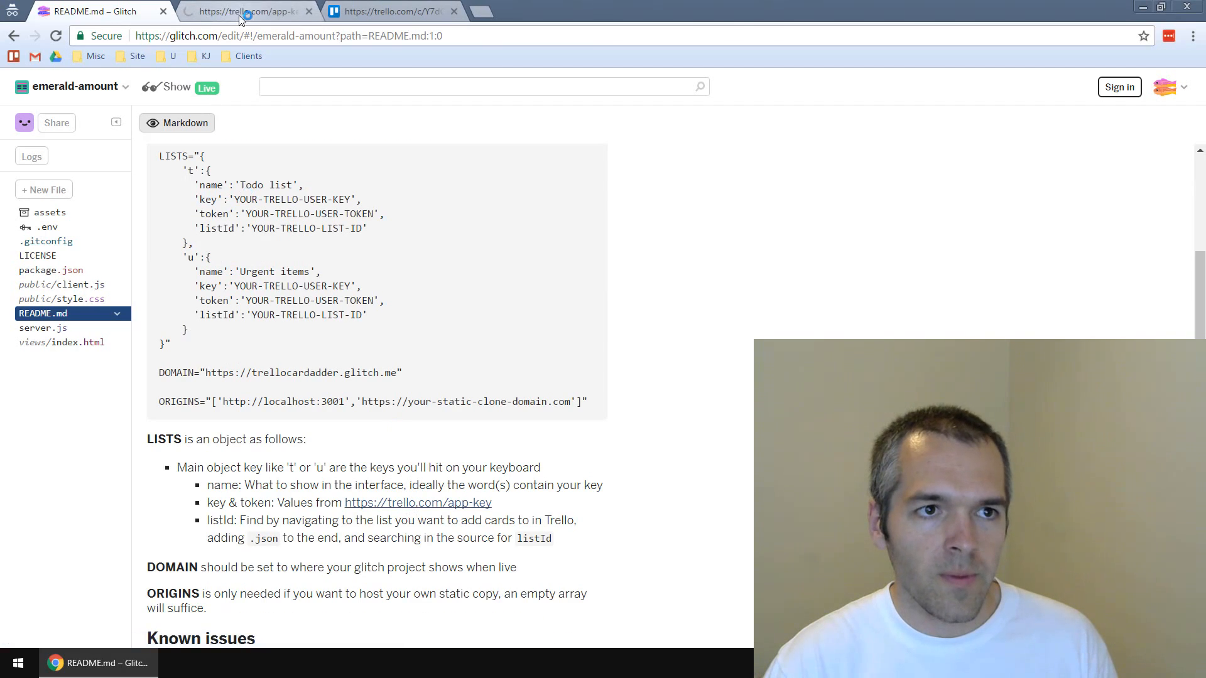
{"action": "left_click", "coordinate": [243, 11]}
{"action": "left_click", "coordinate": [575, 293]}
{"action": "key", "text": "ctrl+c"}
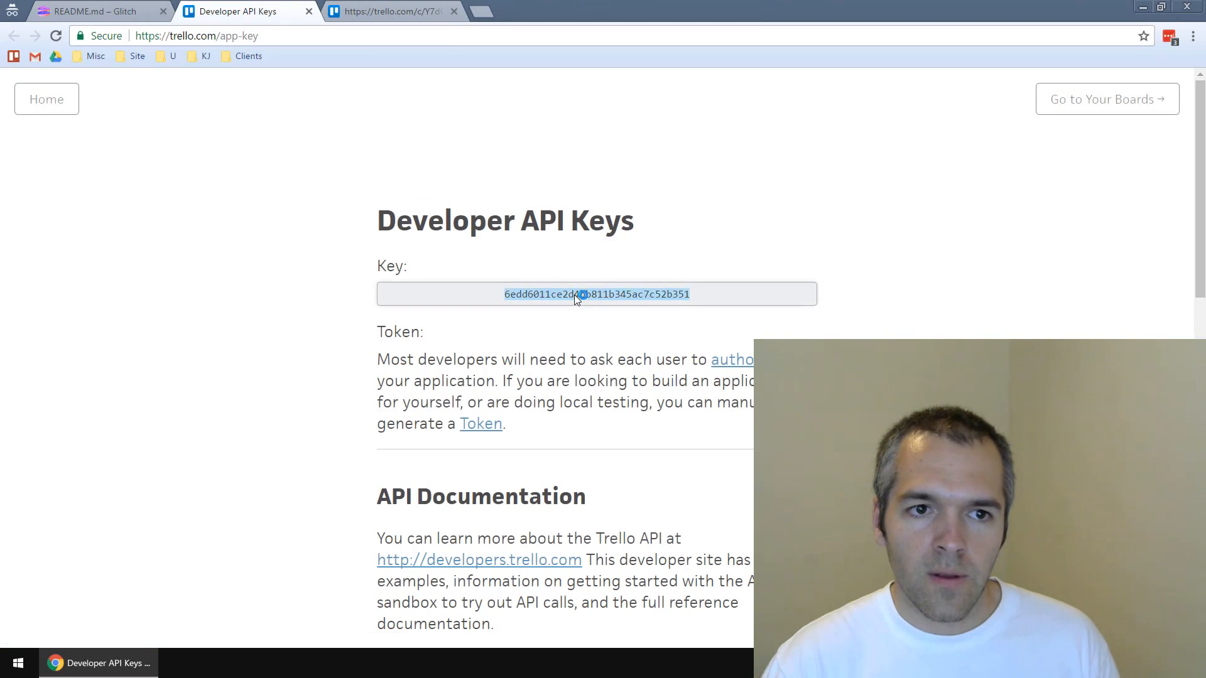
In Glitch's .env file, replace the YOUR-TRELLO-USER-KEY placeholders of the Todo list and Urgent items entries with the copied API key
{"action": "key", "text": "ctrl+shift+Tab"}
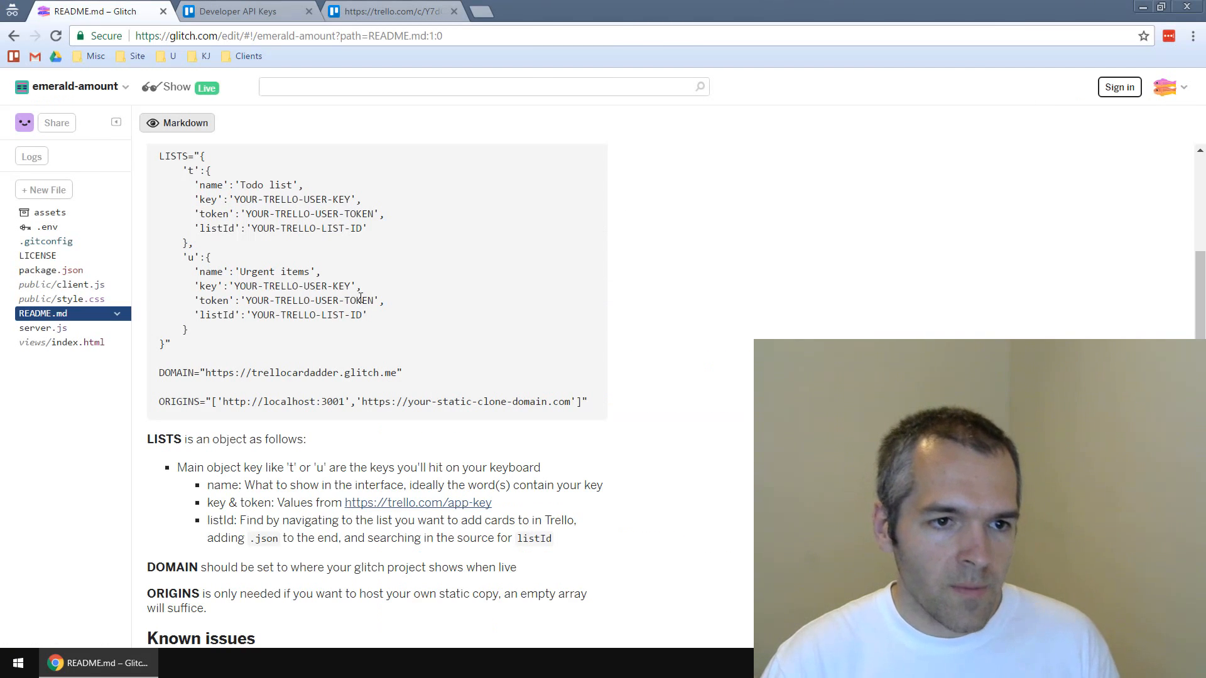
{"action": "left_click", "coordinate": [38, 234]}
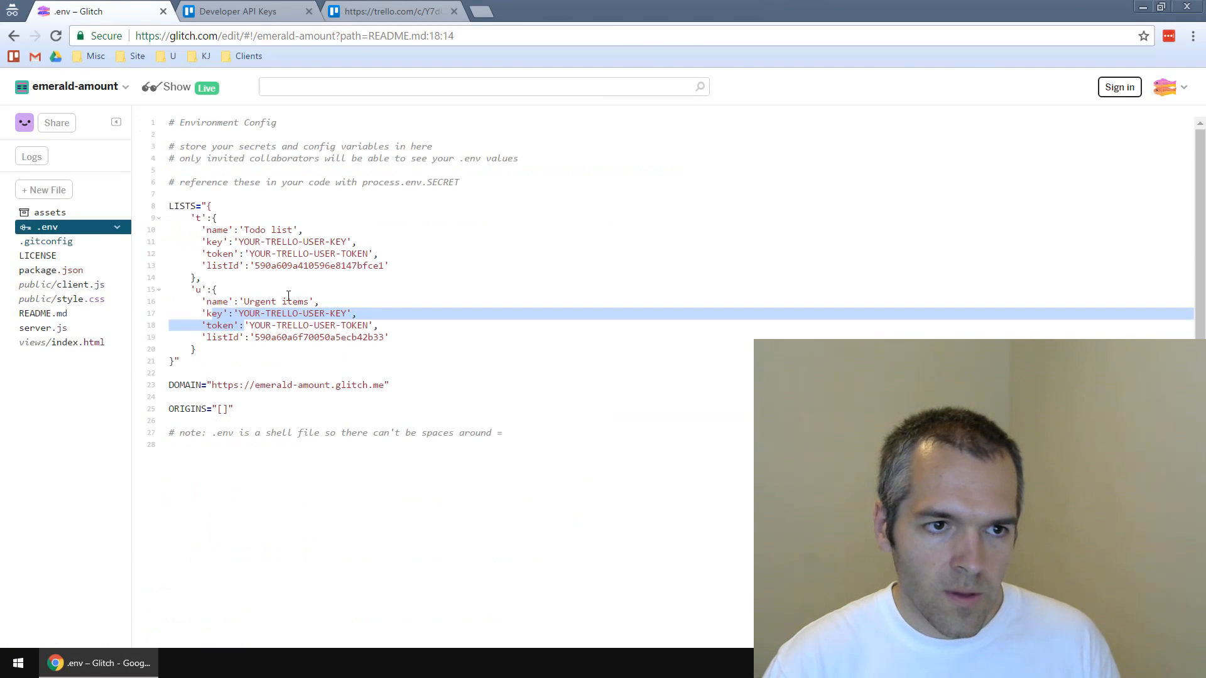
{"action": "left_click", "coordinate": [238, 244]}
{"action": "left_click_drag", "start_coordinate": [238, 244], "coordinate": [351, 243]}
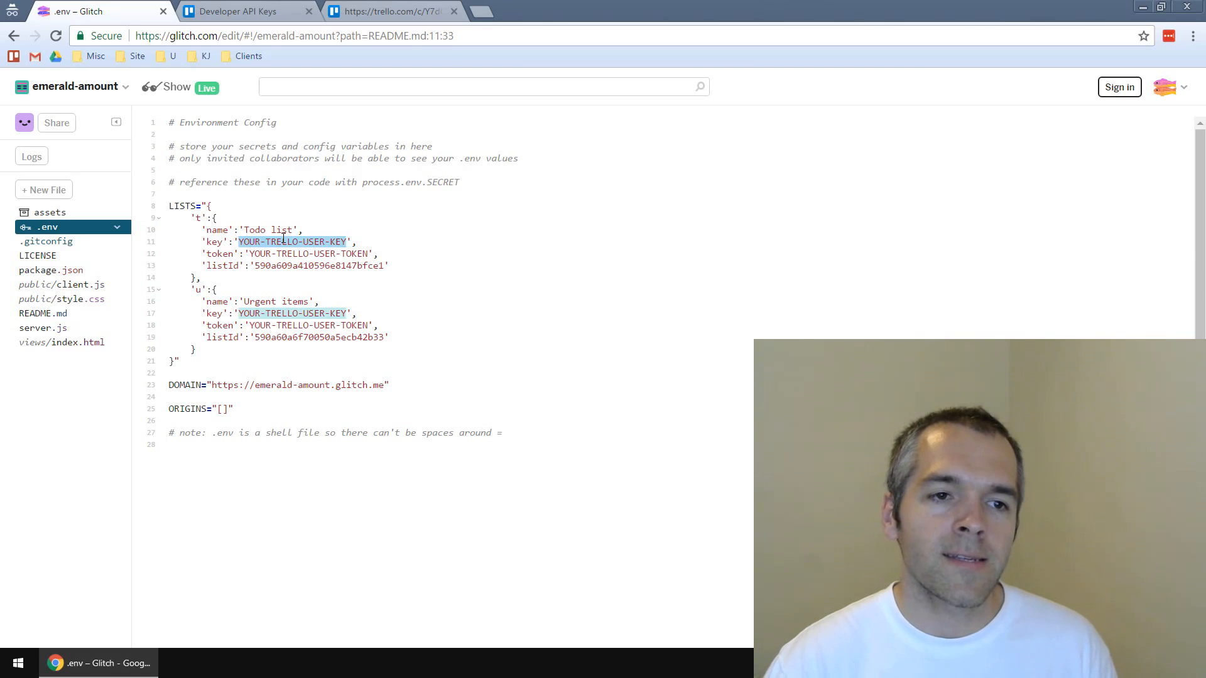
{"action": "key", "text": "ctrl+v"}
{"action": "left_click", "coordinate": [250, 314]}
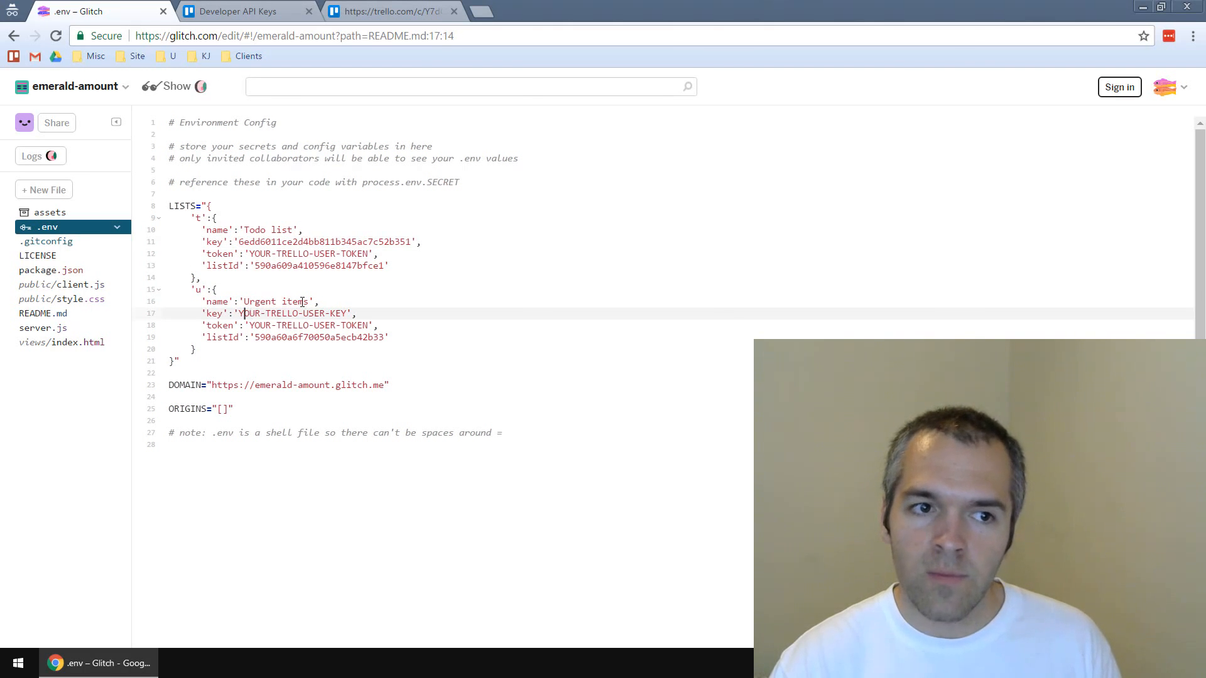
{"action": "left_click_drag", "start_coordinate": [244, 313], "coordinate": [351, 314]}
{"action": "key", "text": "ctrl+v"}
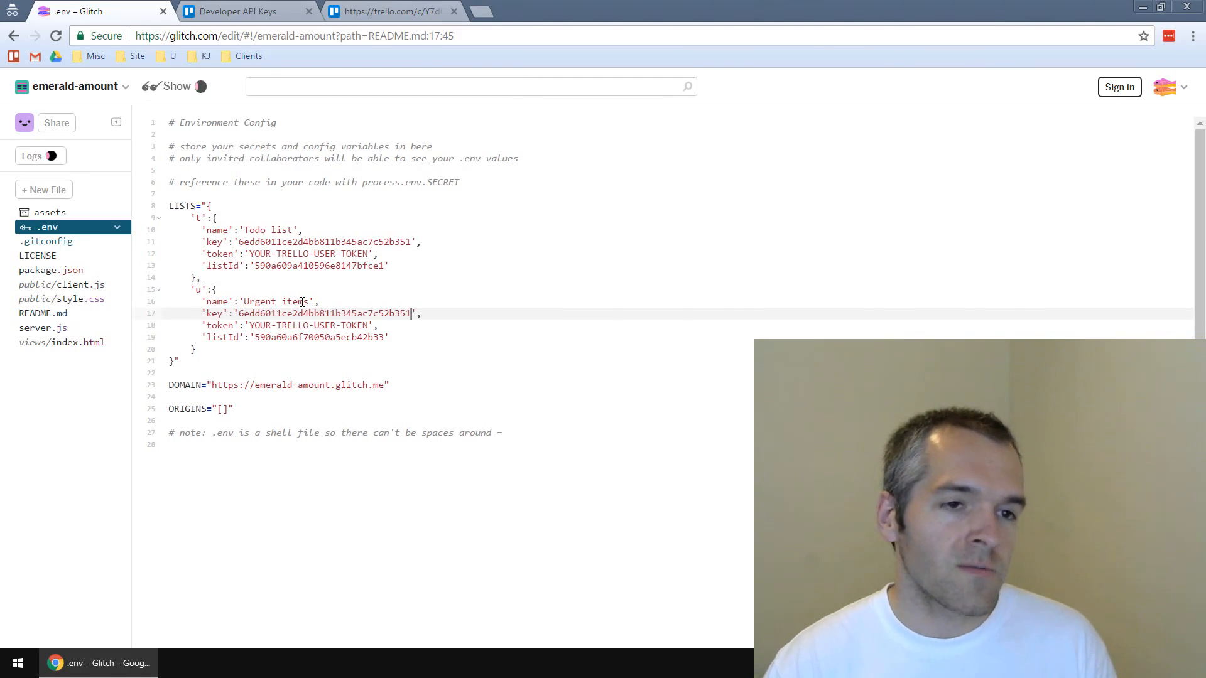
Select the Todo list's token placeholder in .env, generate a Server Token from Trello's Developer API Keys page by allowing access, and copy it
{"action": "left_click", "coordinate": [251, 253]}
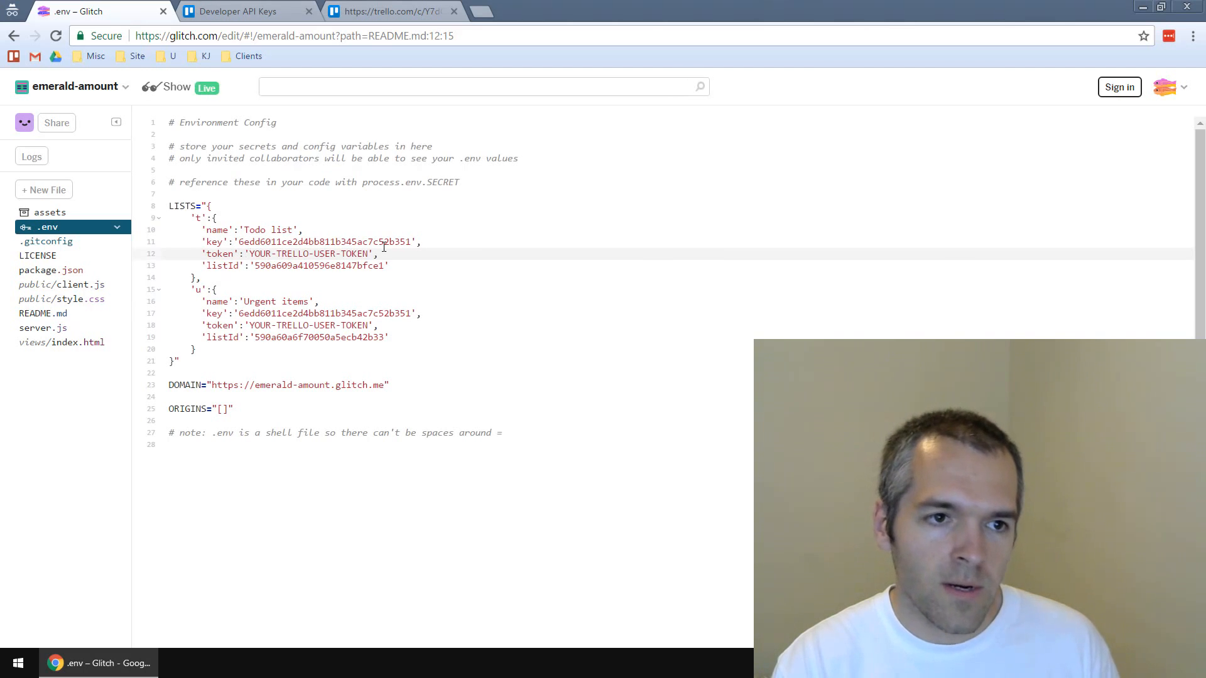
{"action": "key", "text": "shift+End"}
{"action": "key", "text": "shift+Left"}
{"action": "key", "text": "shift+Left"}
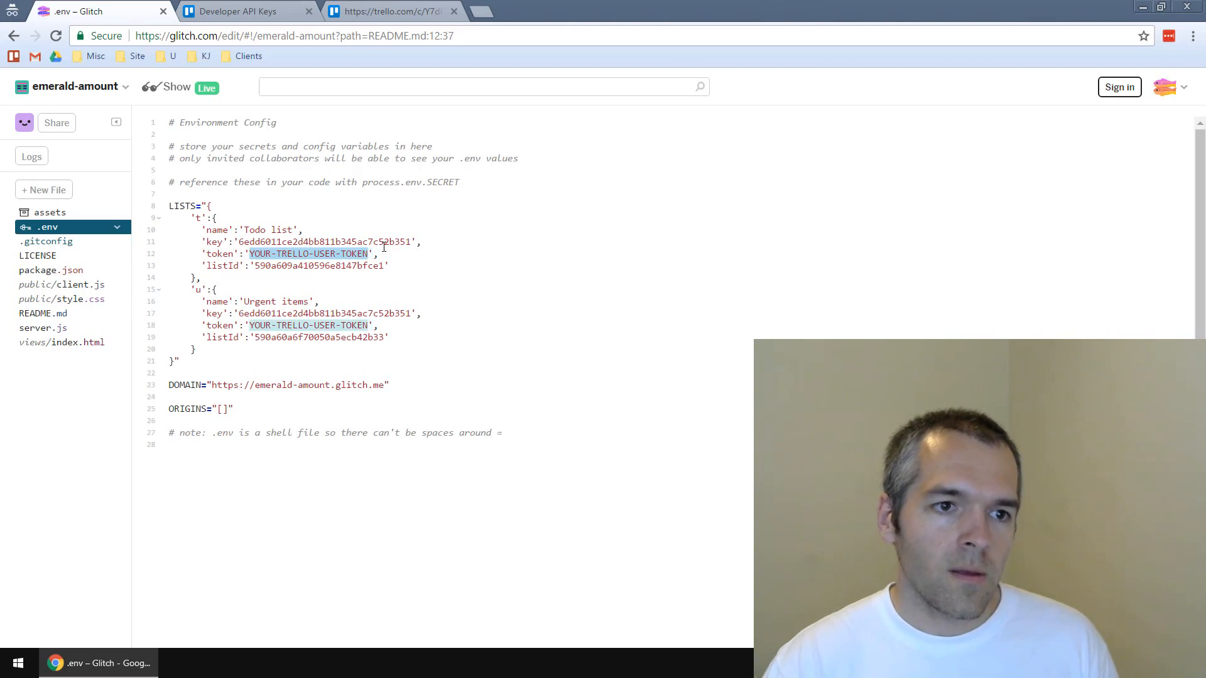
{"action": "key", "text": "ctrl+Tab"}
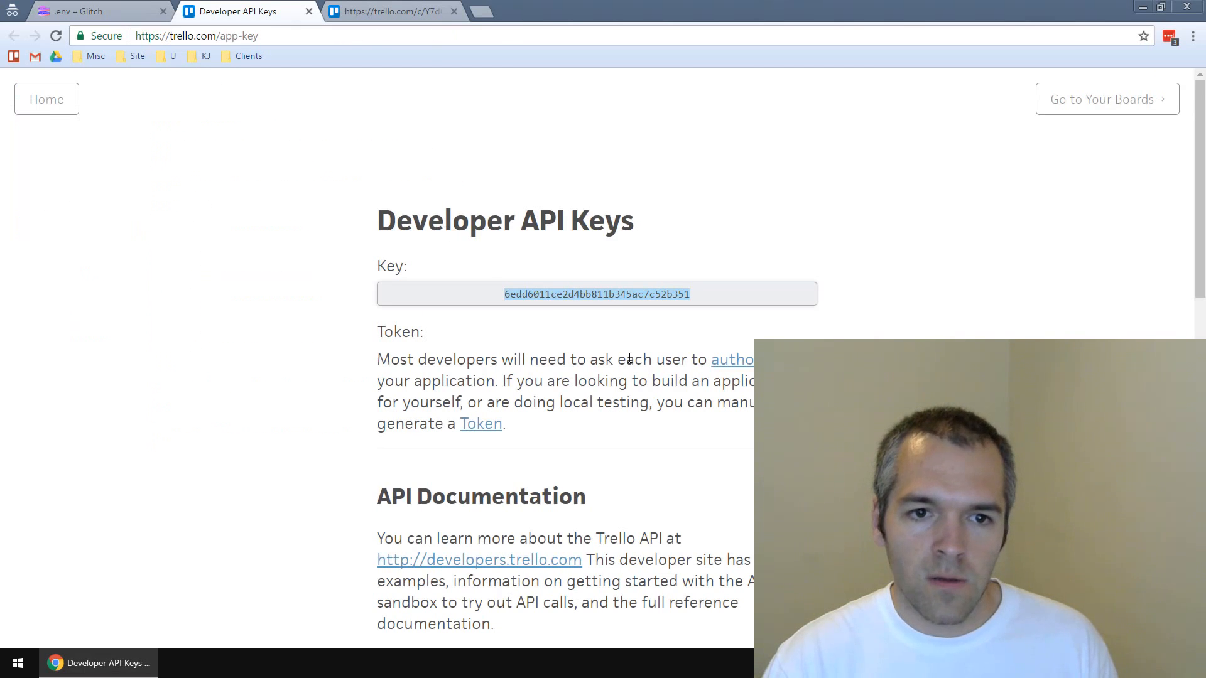
{"action": "left_click", "coordinate": [467, 423]}
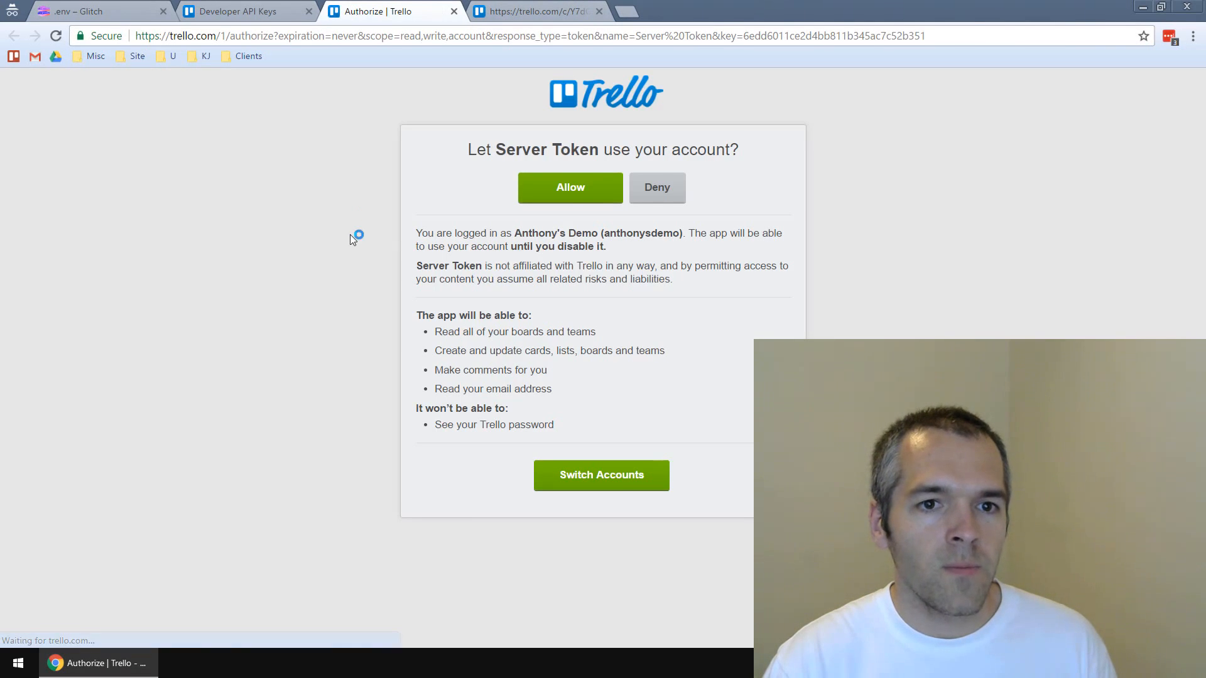
{"action": "left_click", "coordinate": [579, 195]}
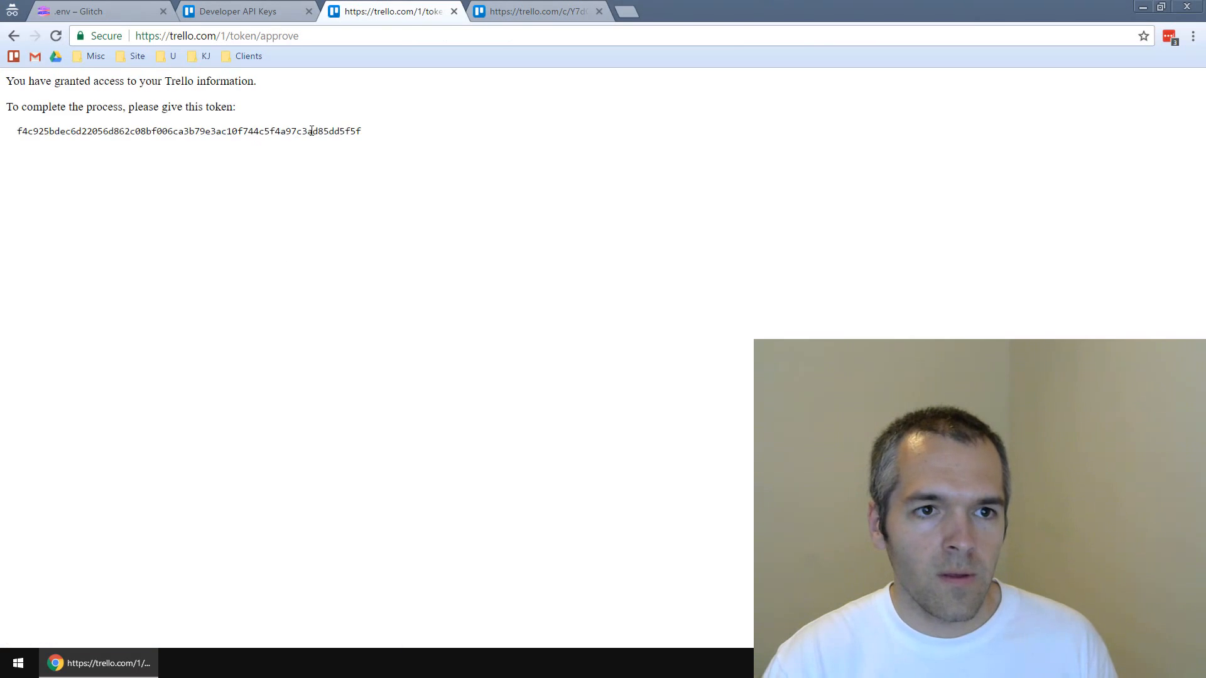
{"action": "left_click_drag", "start_coordinate": [357, 133], "coordinate": [0, 140]}
{"action": "key", "text": "ctrl+c"}
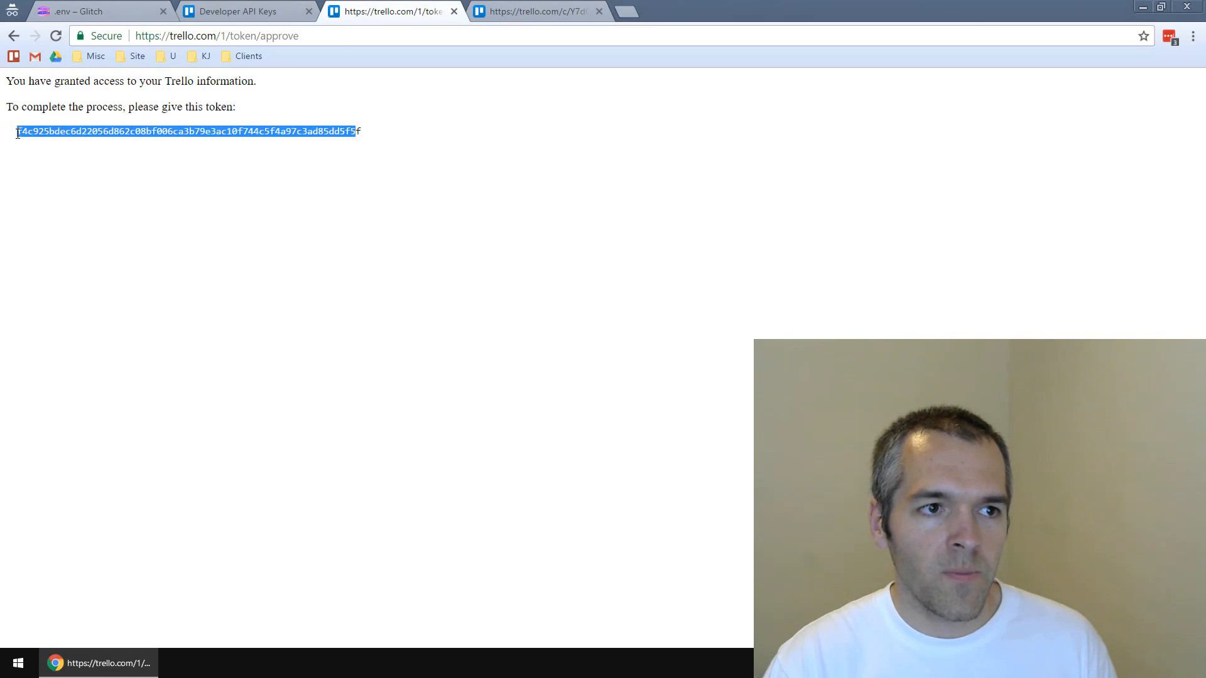
Replace the YOUR-TRELLO-USER-TOKEN placeholders of both list entries in the Glitch .env file with the copied Trello token
{"action": "left_click", "coordinate": [108, 9]}
{"action": "key", "text": "ctrl+v"}
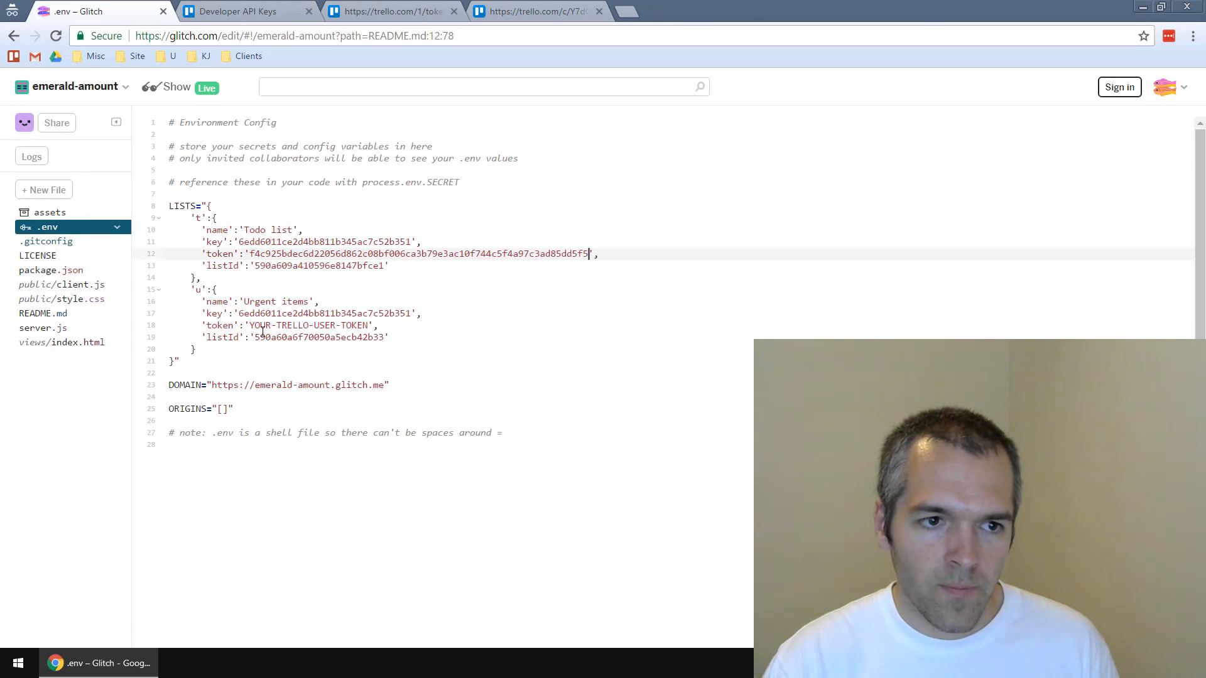
{"action": "left_click_drag", "start_coordinate": [249, 325], "coordinate": [373, 325]}
{"action": "key", "text": "ctrl+v"}
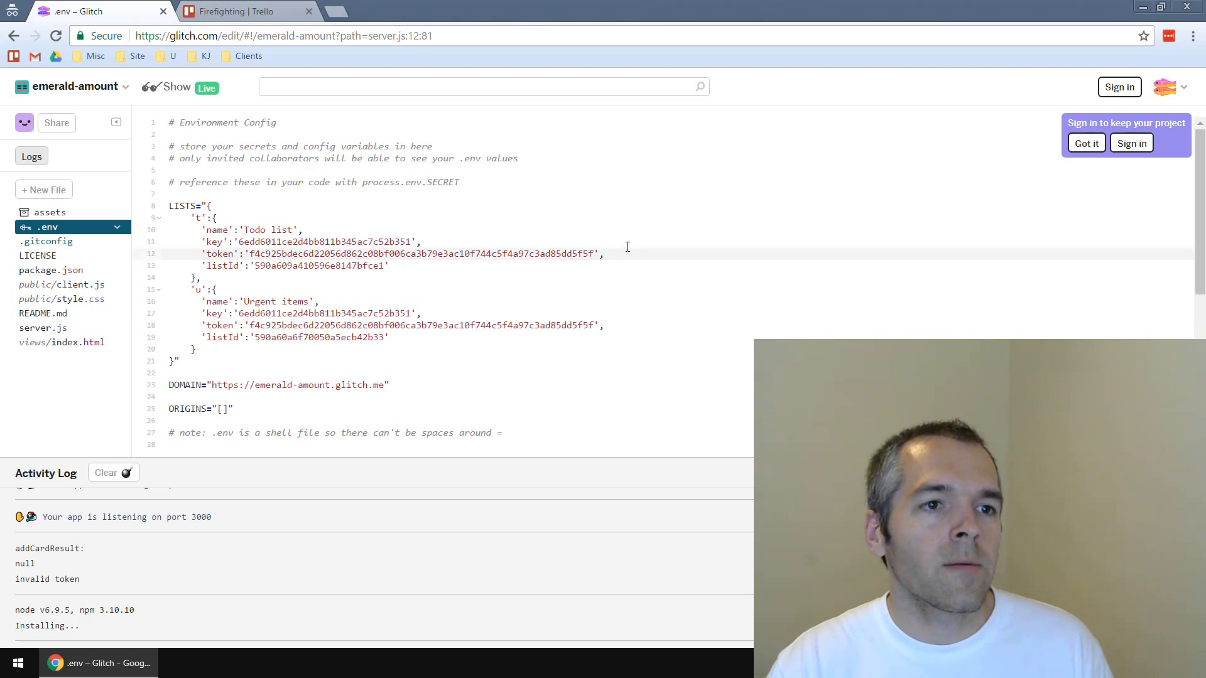
Open the live Trello Card Adder app and submit a card titled TODO TEST to the Todo list
{"action": "left_click", "coordinate": [175, 93]}
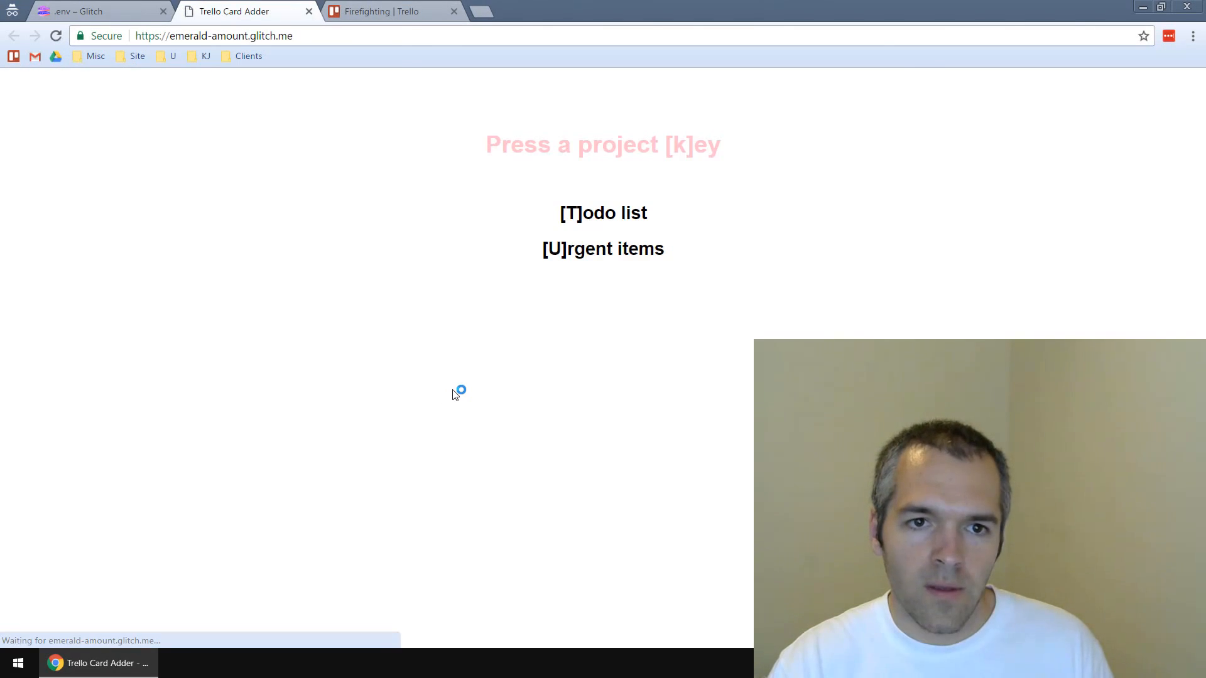
{"action": "key", "text": "t"}
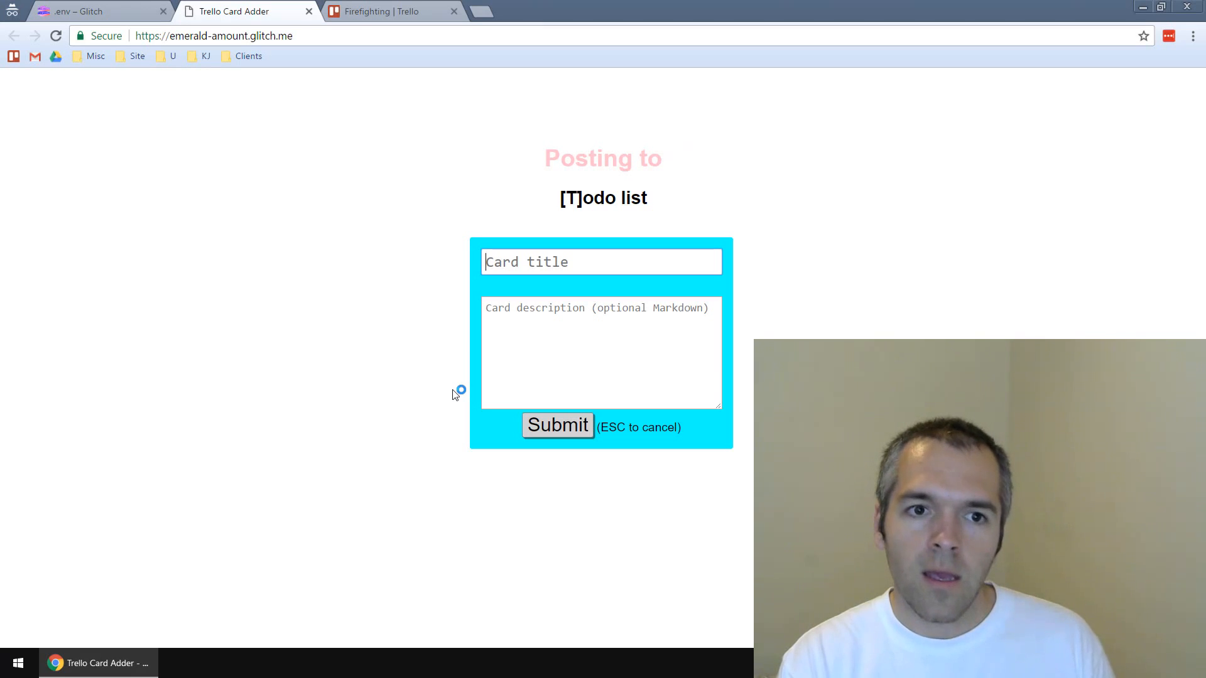
{"action": "type", "text": "TODO TEST"}
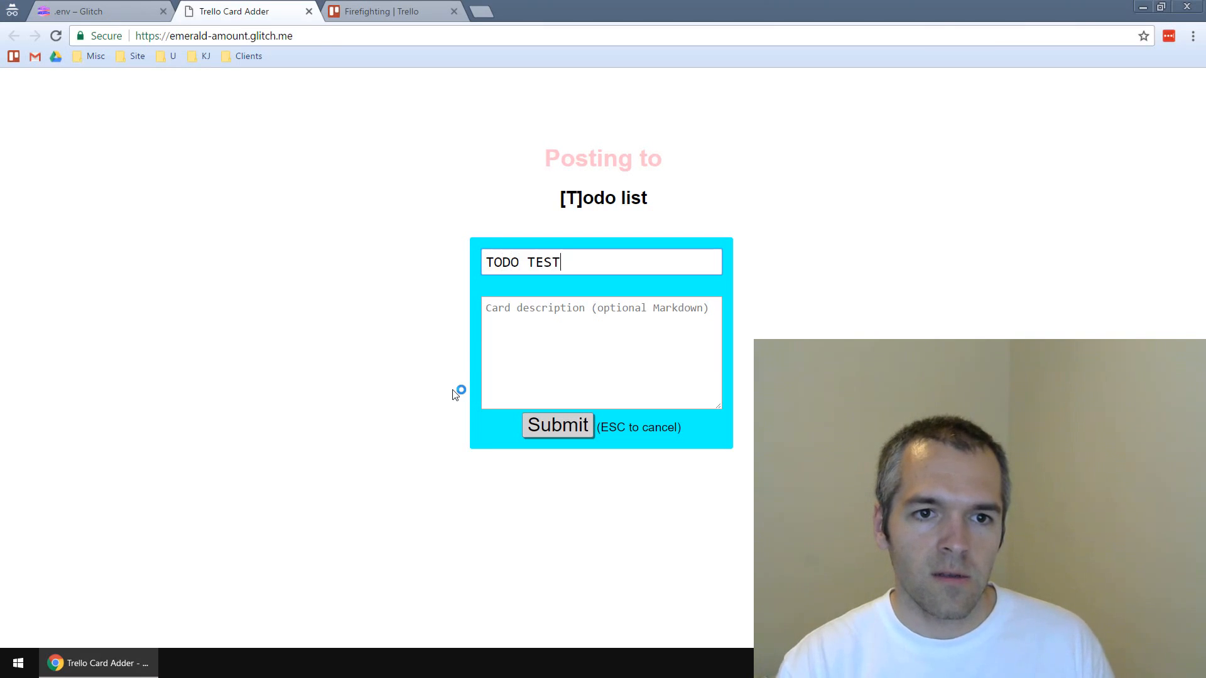
{"action": "key", "text": "Return"}
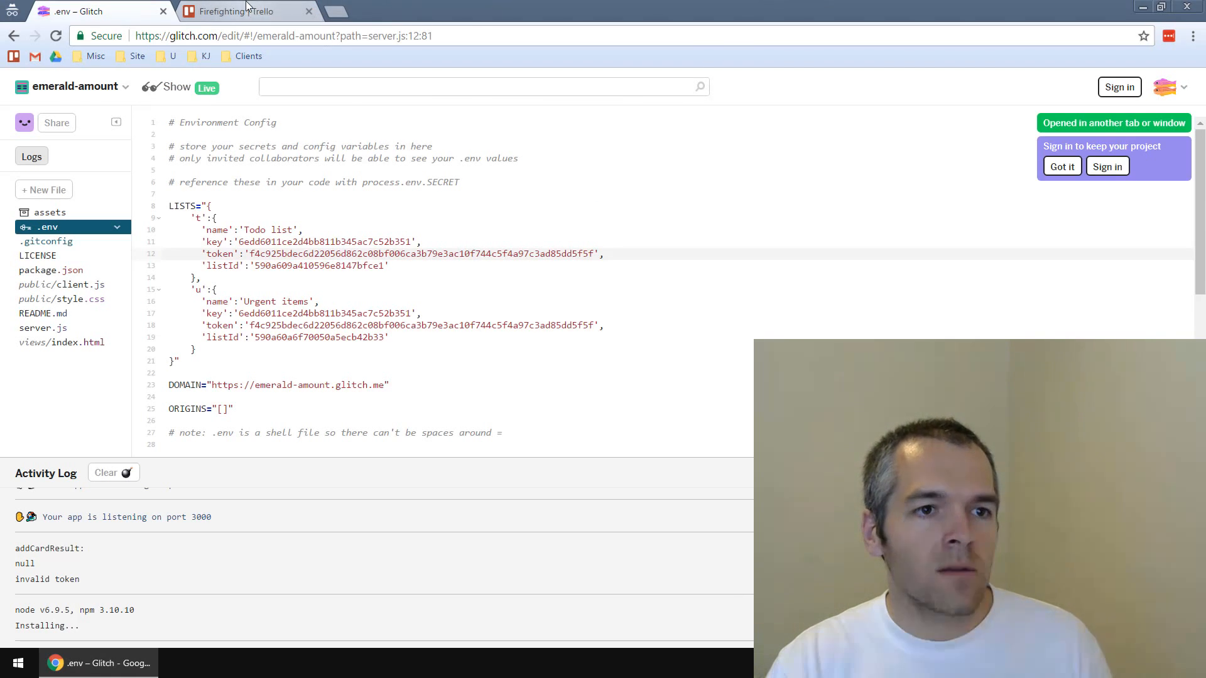
Switch to Trello and open the Empire Building board to check for the new card
{"action": "left_click", "coordinate": [247, 9]}
{"action": "key", "text": "b"}
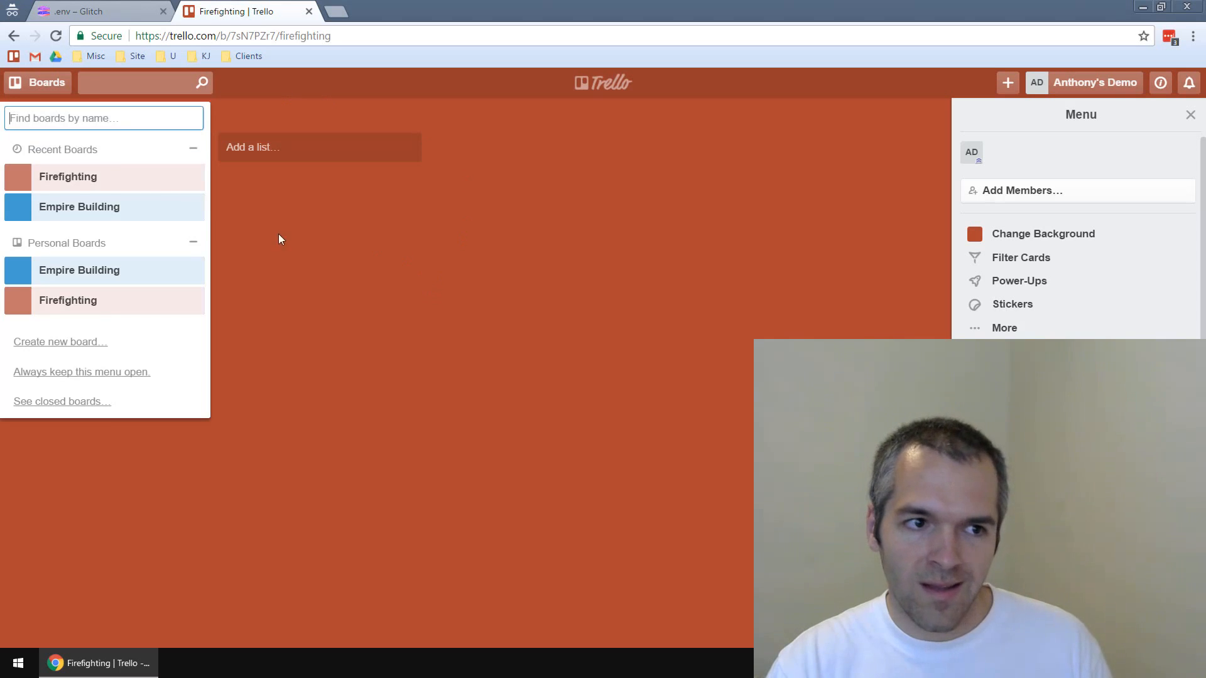
{"action": "left_click", "coordinate": [88, 208]}
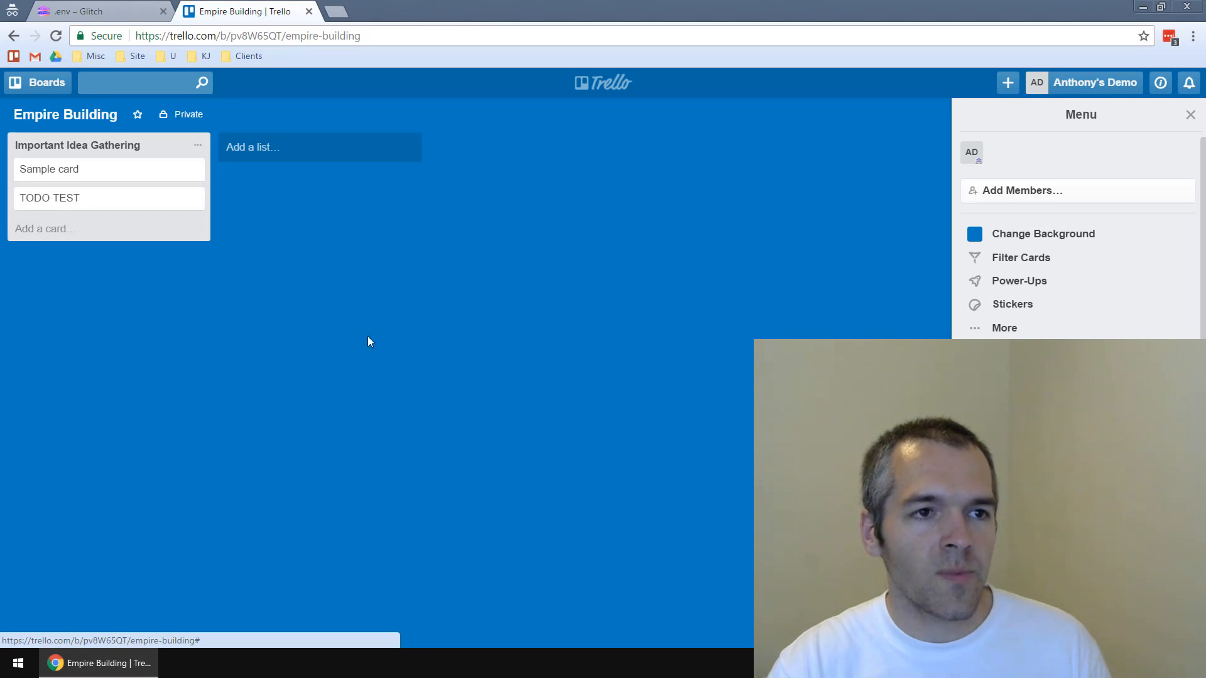